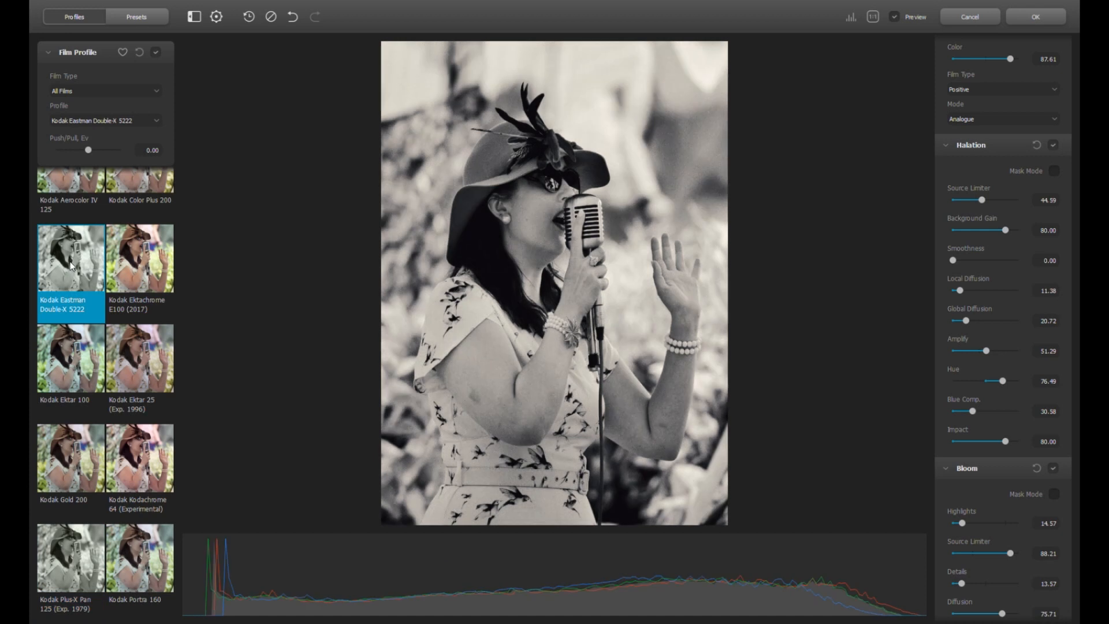
Audition Kodak Ektar 100, Gold 200, Plus-X Pan and Fujifilm Neopan Acros 100 looks, comparing against the original
left_click(79, 369)
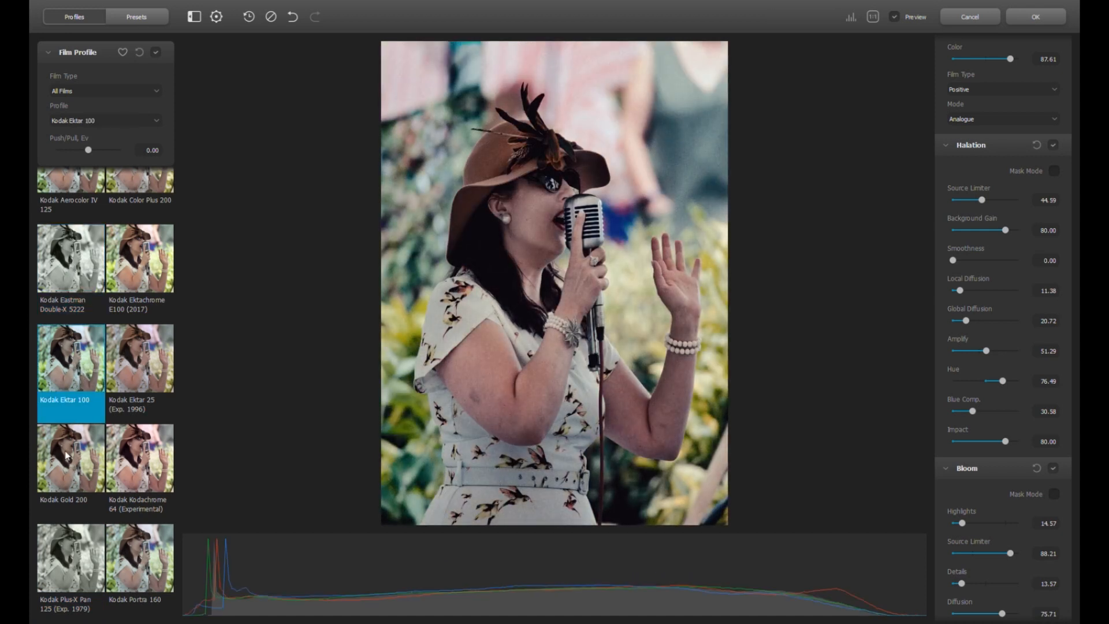
left_click(68, 461)
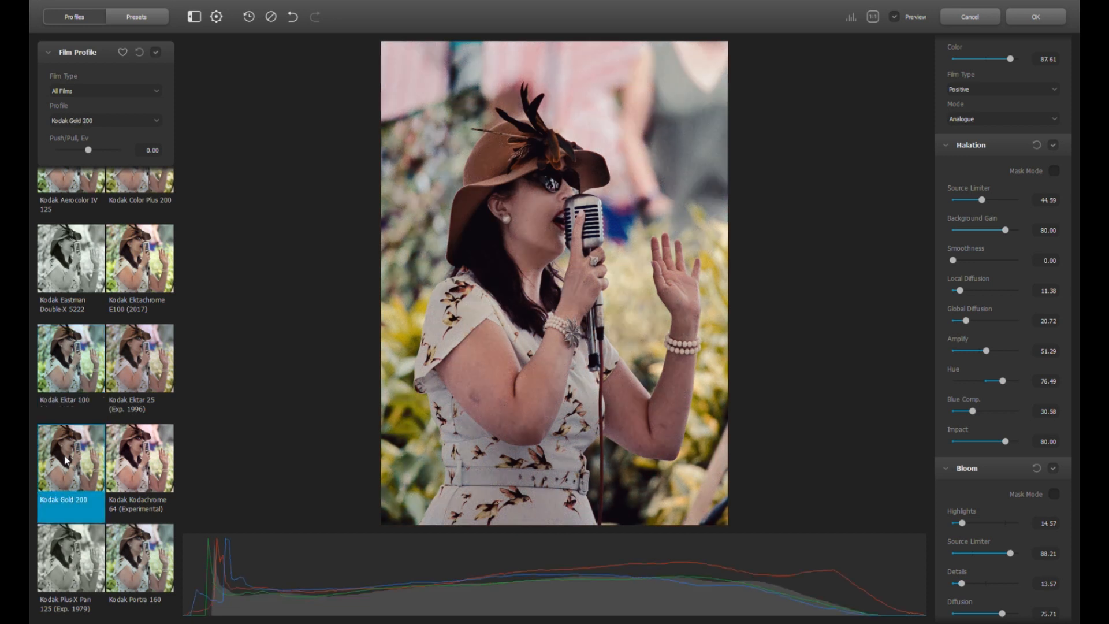
left_click(65, 562)
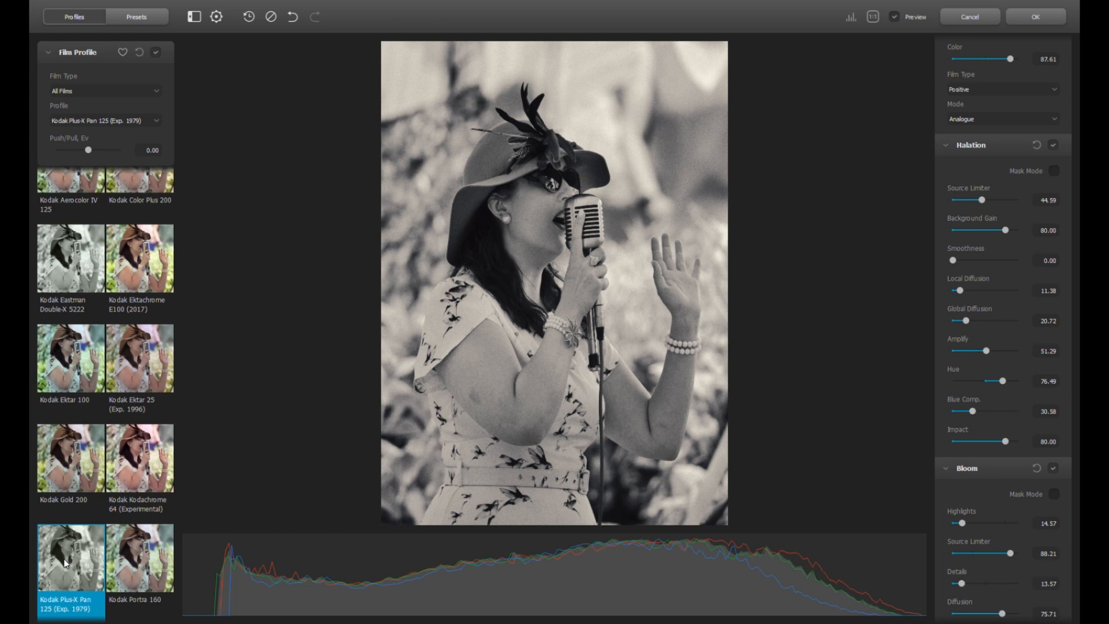
left_click(895, 19)
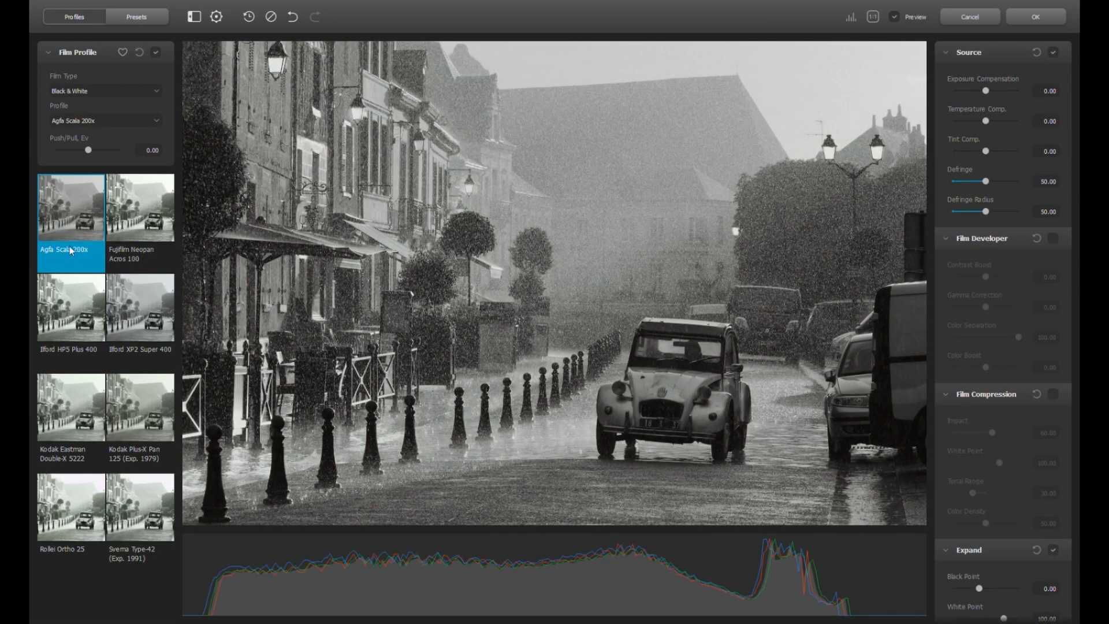
left_click(134, 233)
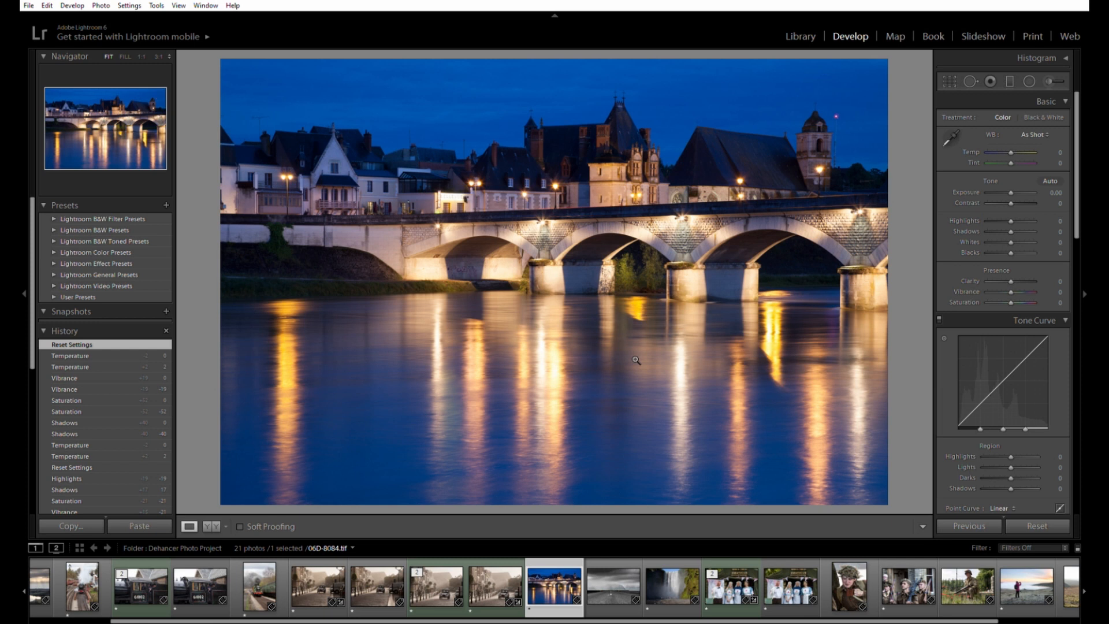
Drop Vibrance and Saturation to -17 and set Shadows to +5
left_click_drag(1012, 284, 1008, 287)
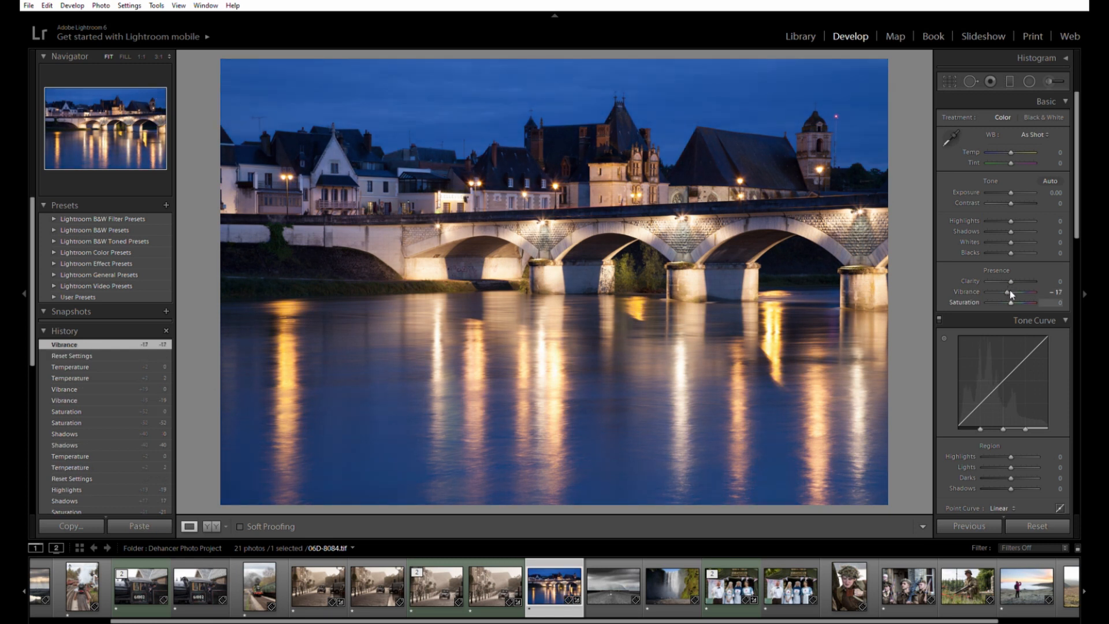
left_click_drag(1006, 291, 1006, 291)
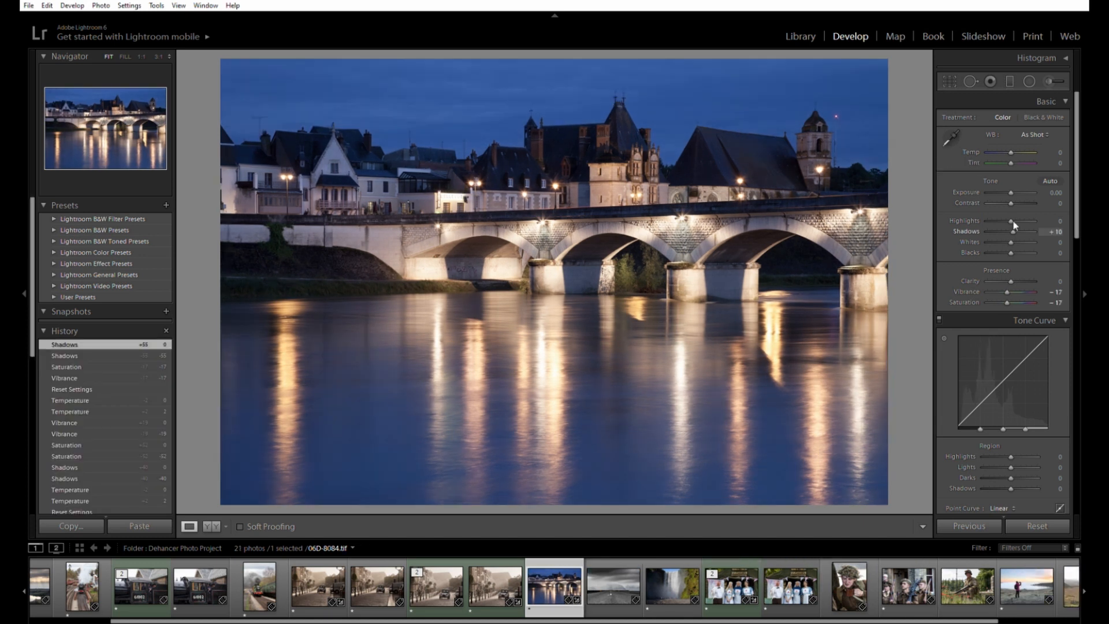
left_click_drag(1013, 222, 1011, 222)
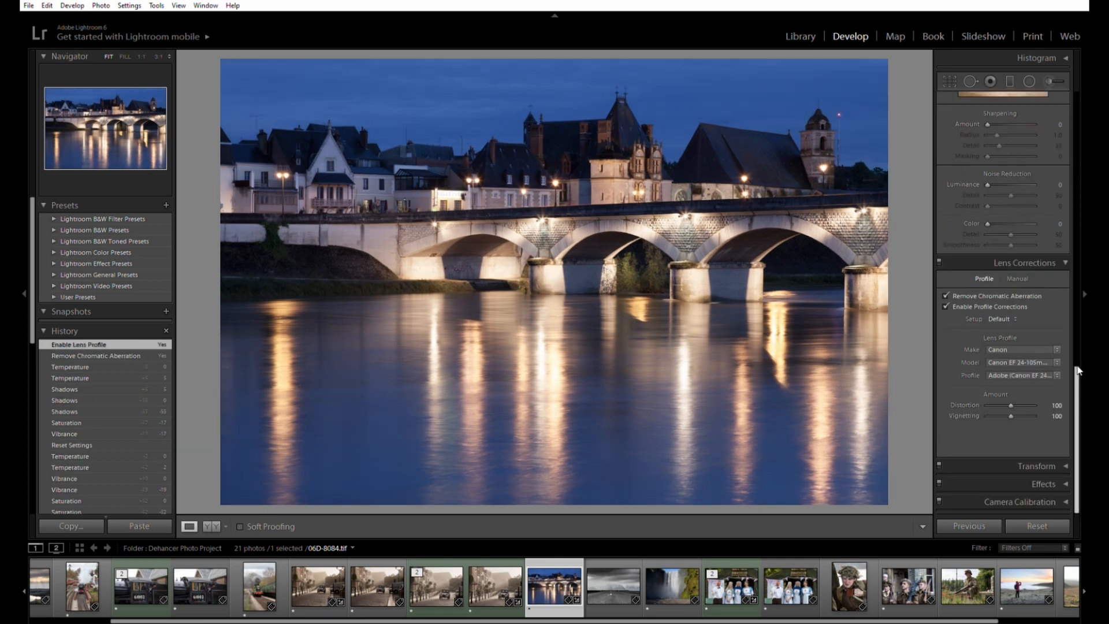
Apply lens profile and chromatic aberration corrections and lower Contrast to -10
left_click_drag(1078, 369, 1078, 353)
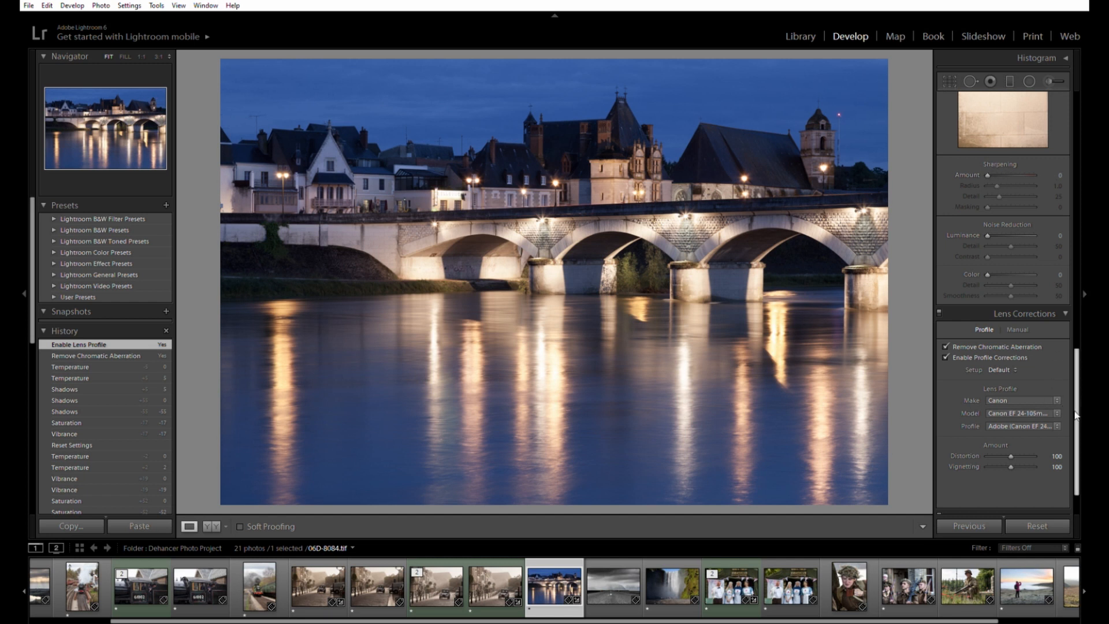
left_click_drag(1076, 415, 1070, 119)
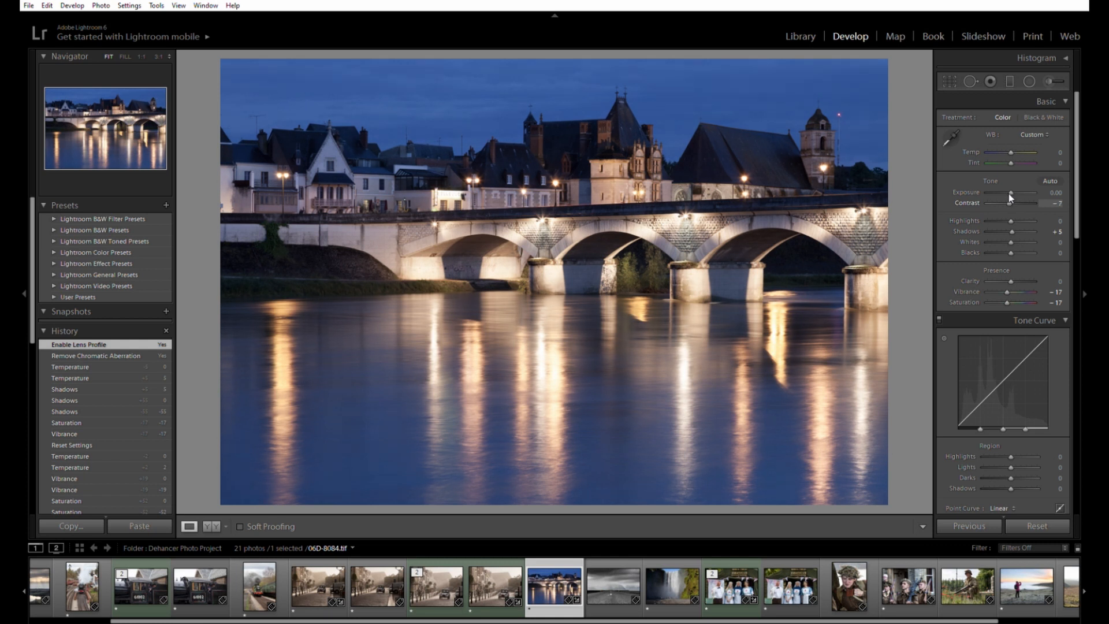
left_click_drag(1008, 193, 1007, 193)
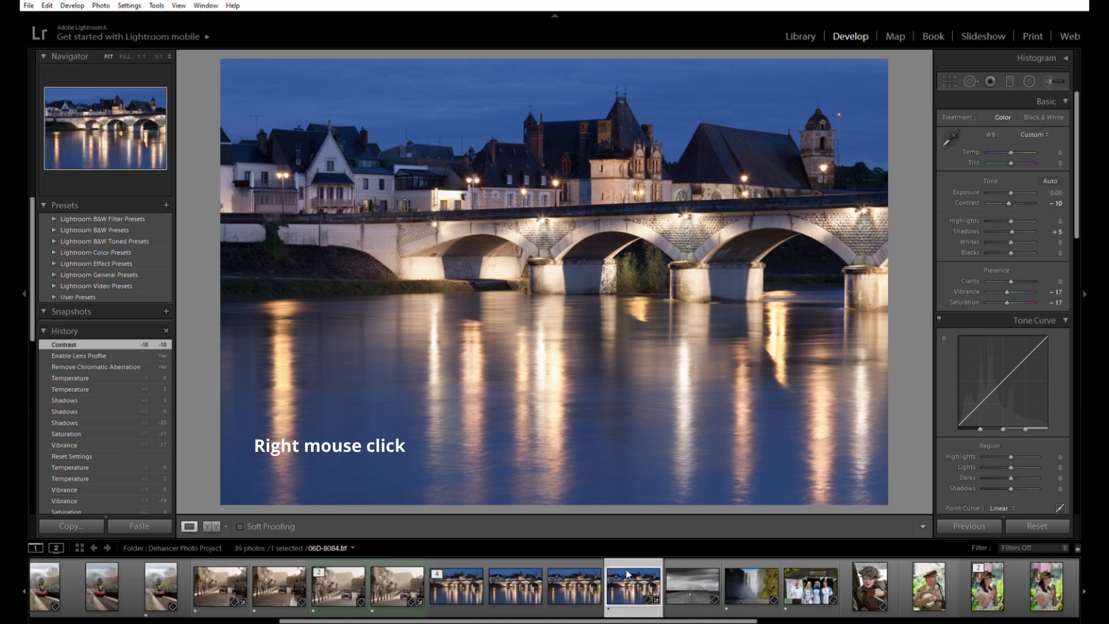
Send the bridge photo to Dehancer via Edit In > Edit in DehancerLightroom.exe
right_click(735, 267)
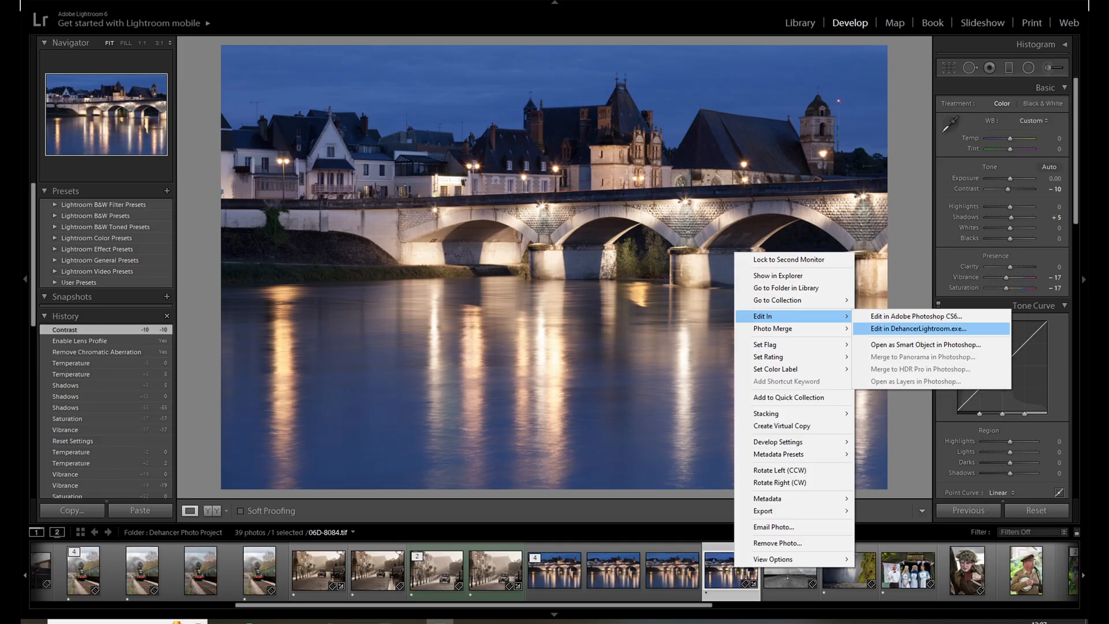
left_click(931, 328)
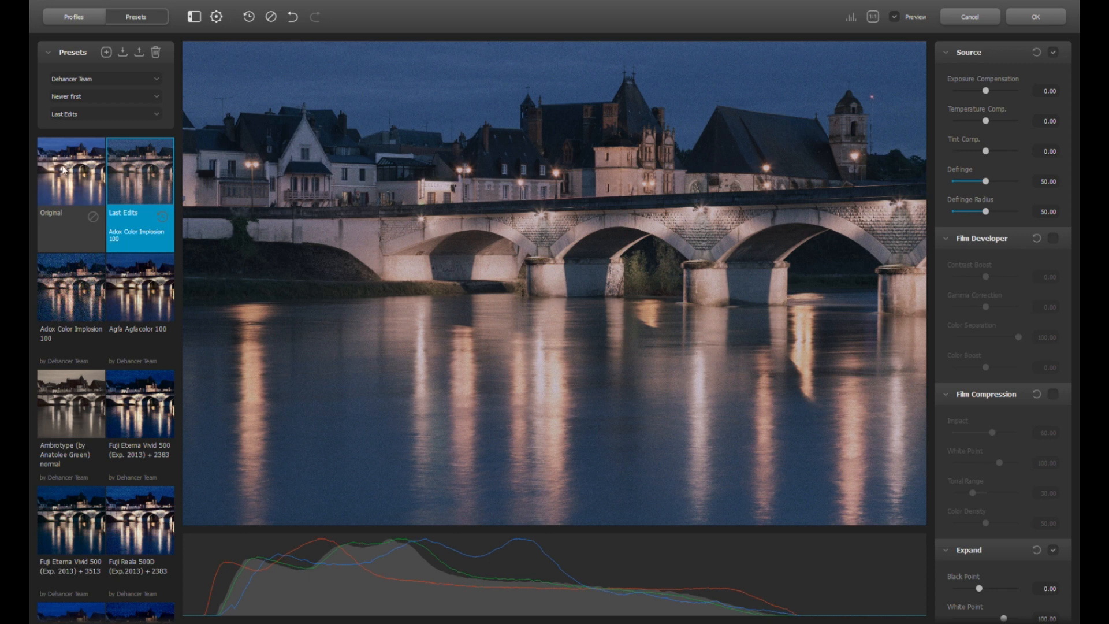
Reset the photo to the Original preset and enable the Adox Color Implosion 100 film profile
left_click(79, 186)
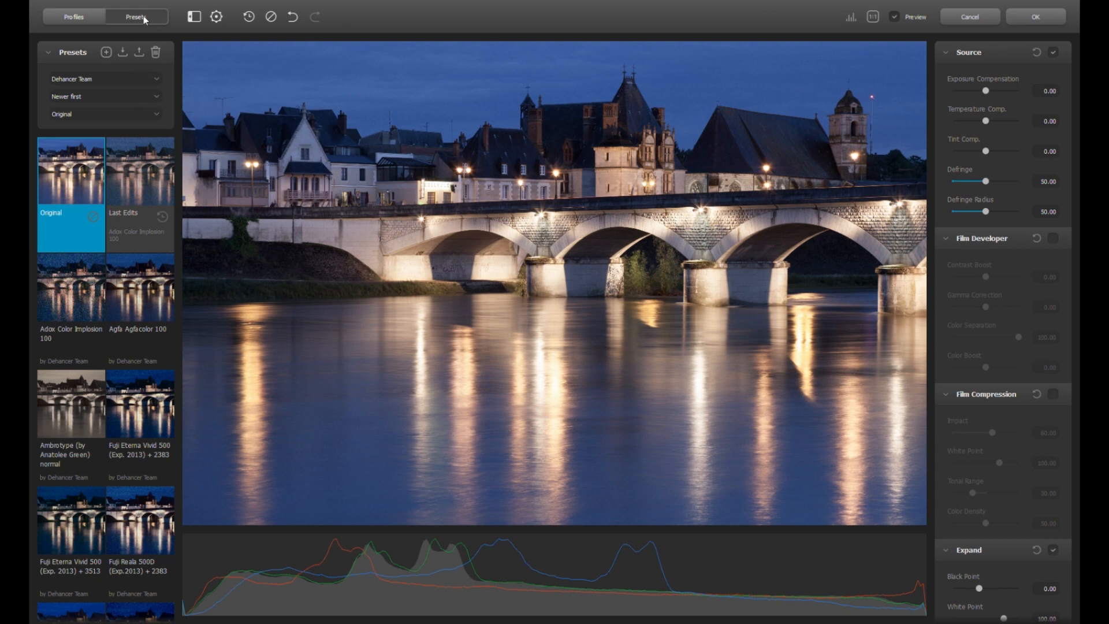
left_click(76, 19)
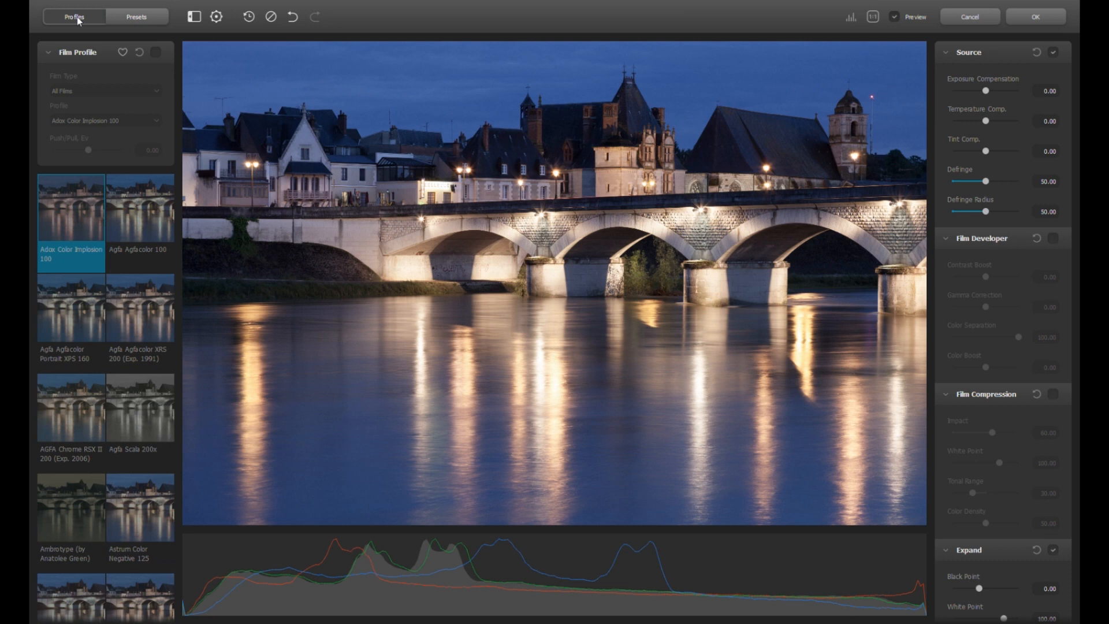
left_click(135, 19)
left_click(144, 86)
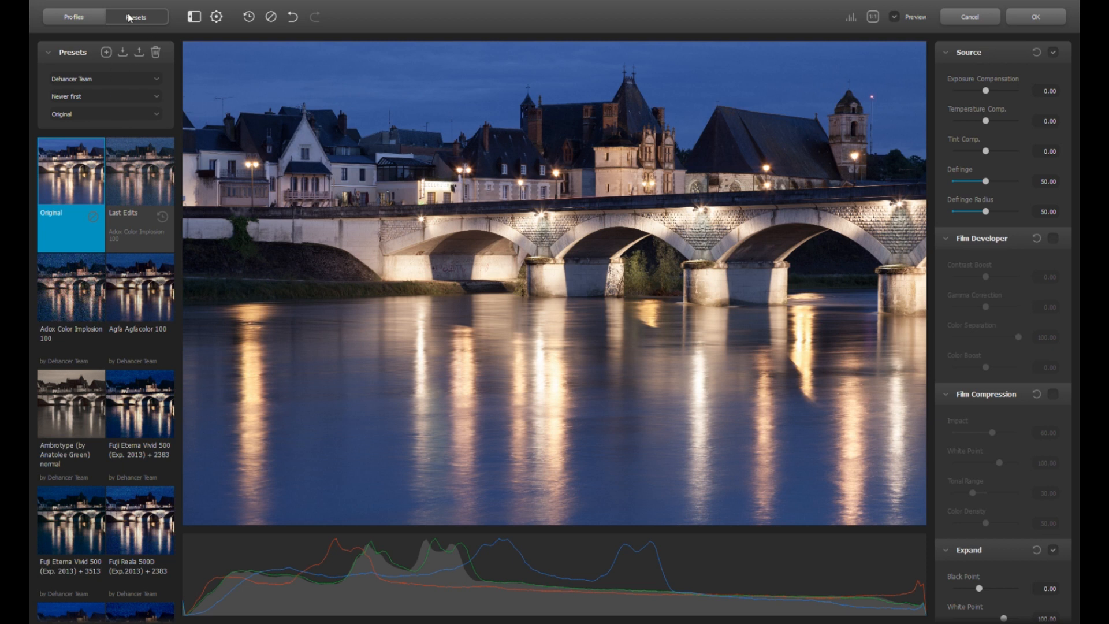
left_click(73, 18)
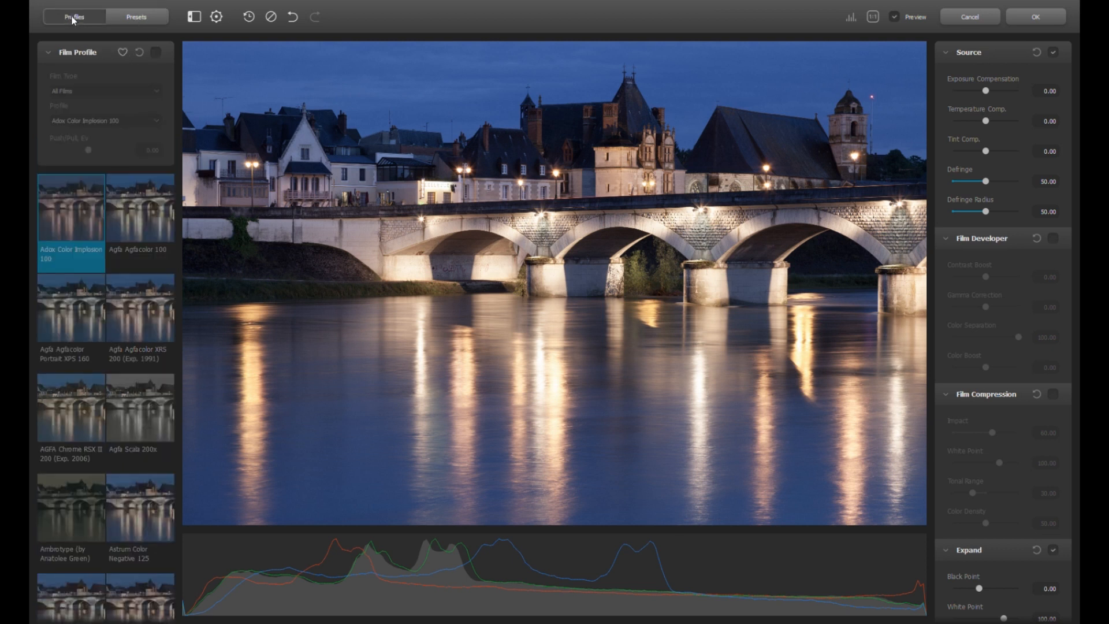
left_click(155, 52)
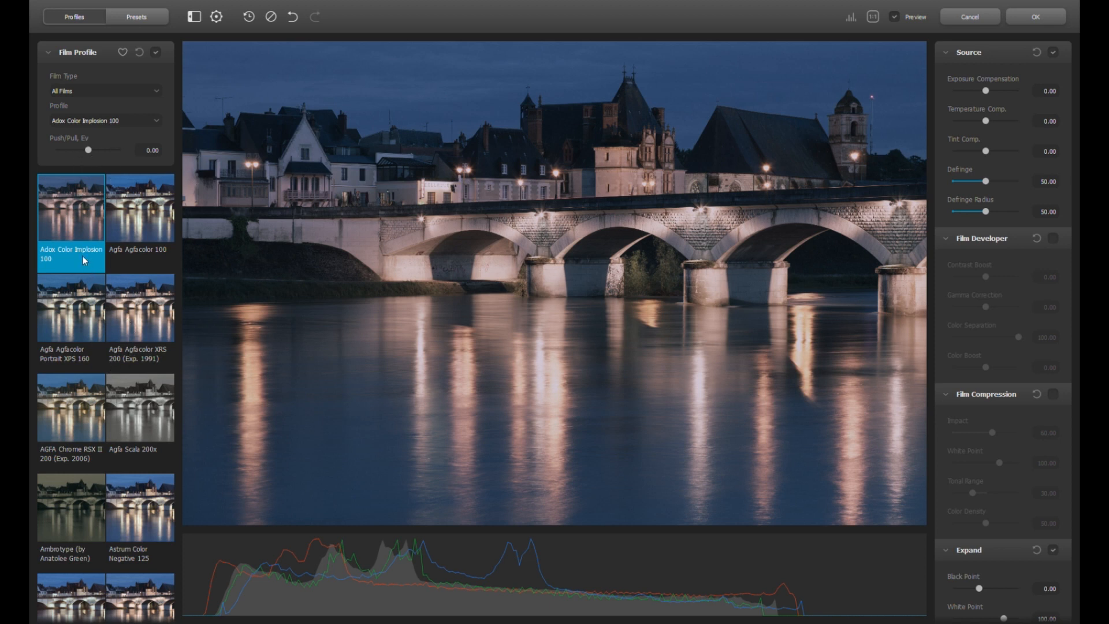
Filter profiles to colour negative stocks and try Fujicolor Superia 200 and Kodak Color Plus 200
scroll(79, 251, "down", 10)
scroll(79, 252, "up", 10)
scroll(79, 253, "up", 1)
left_click(58, 108)
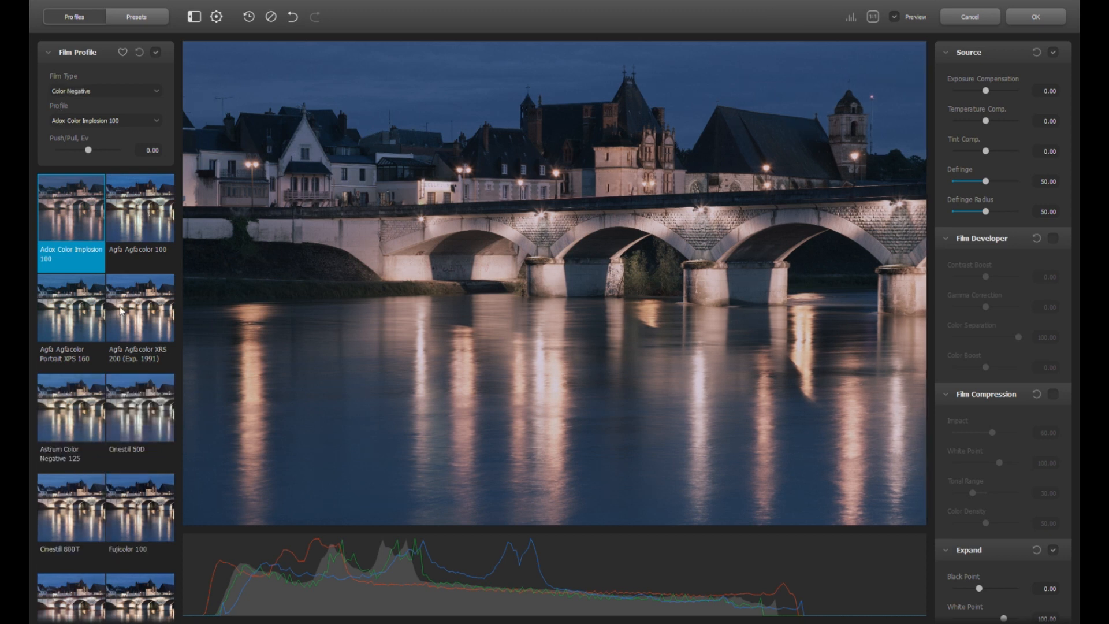
scroll(162, 383, "down", 2)
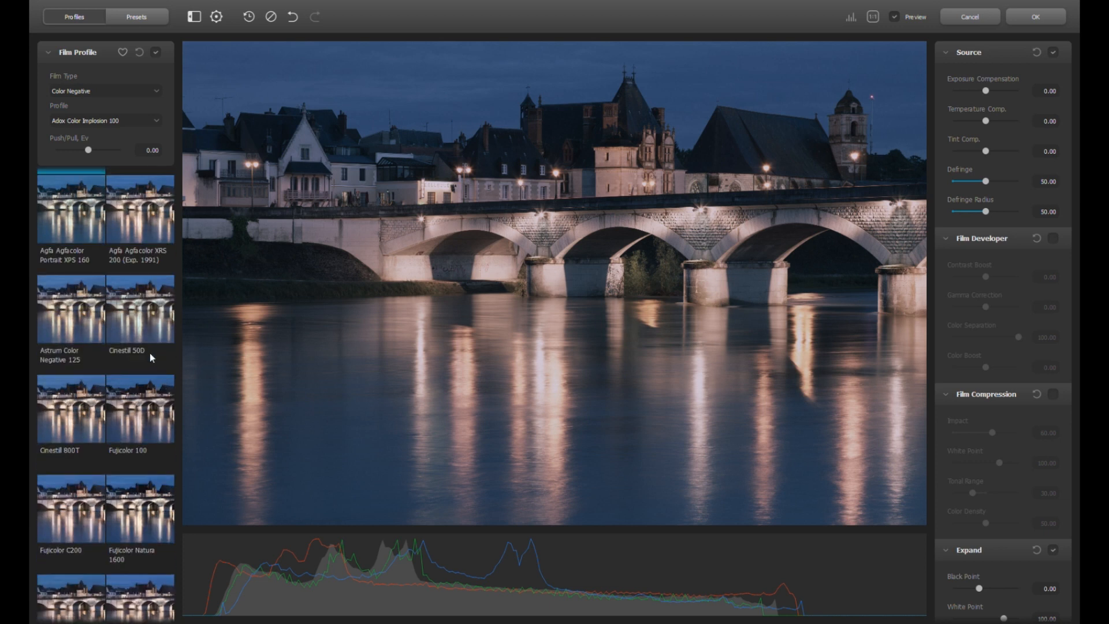
scroll(150, 352, "down", 5)
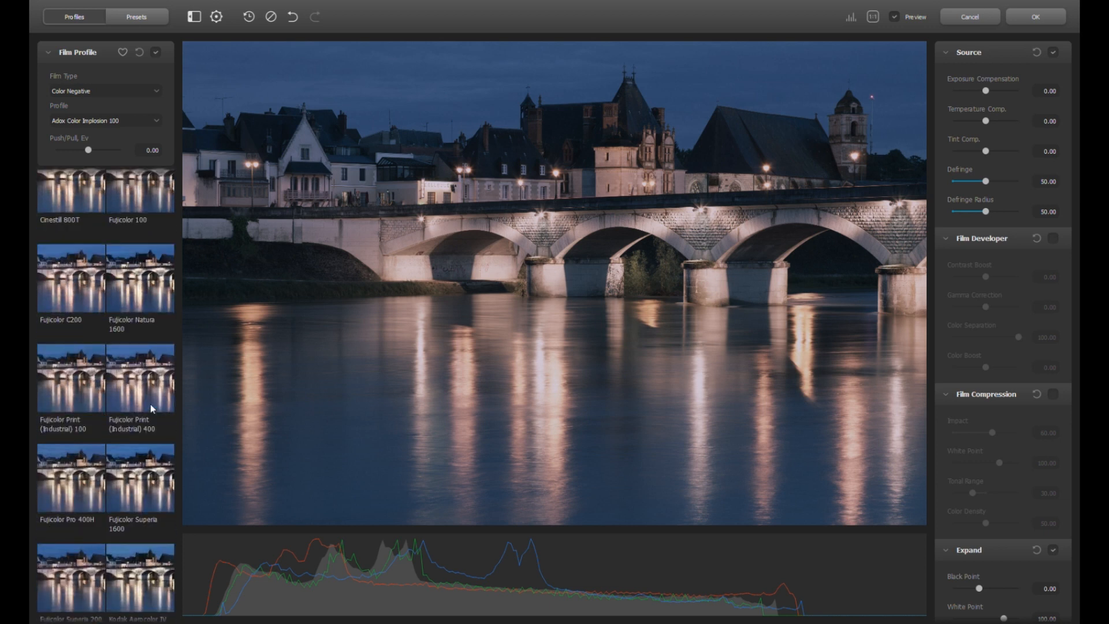
scroll(138, 402, "down", 3)
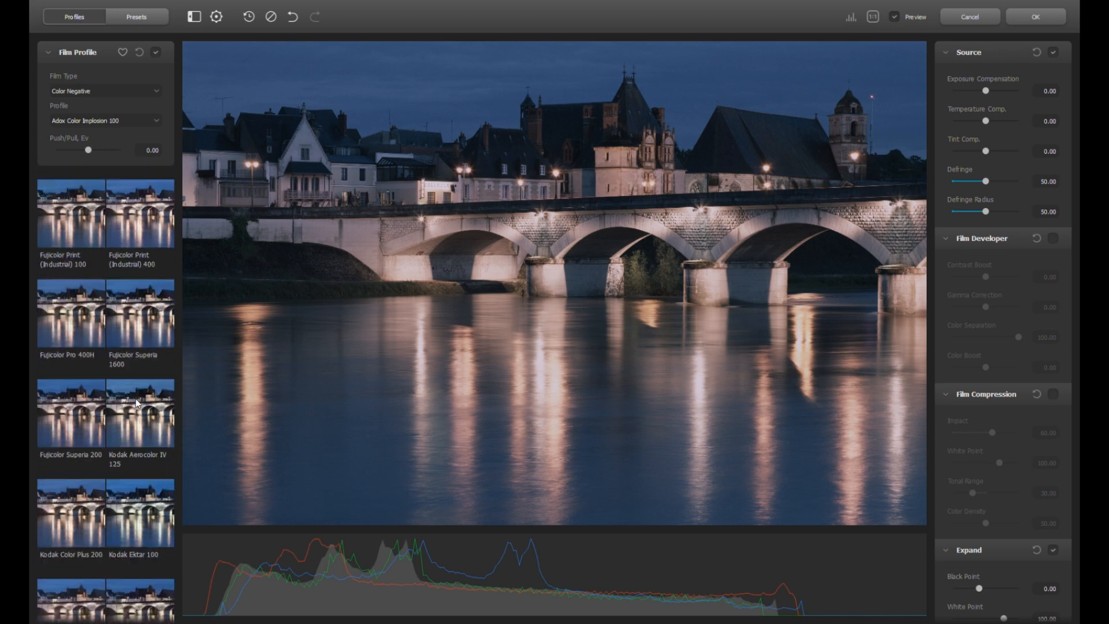
scroll(138, 402, "down", 1)
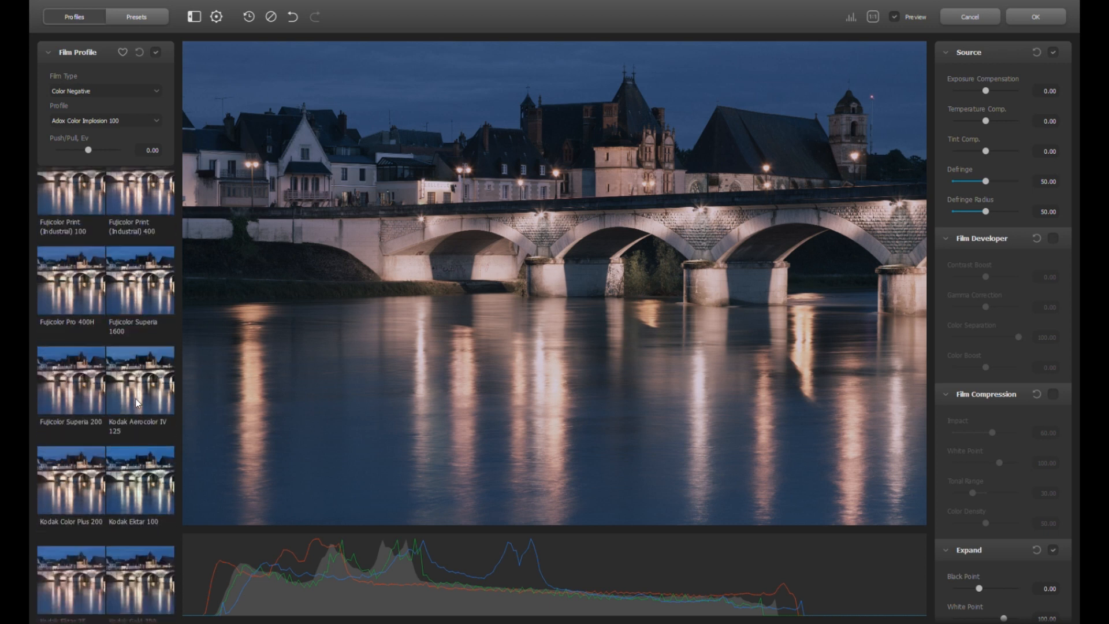
scroll(138, 402, "down", 3)
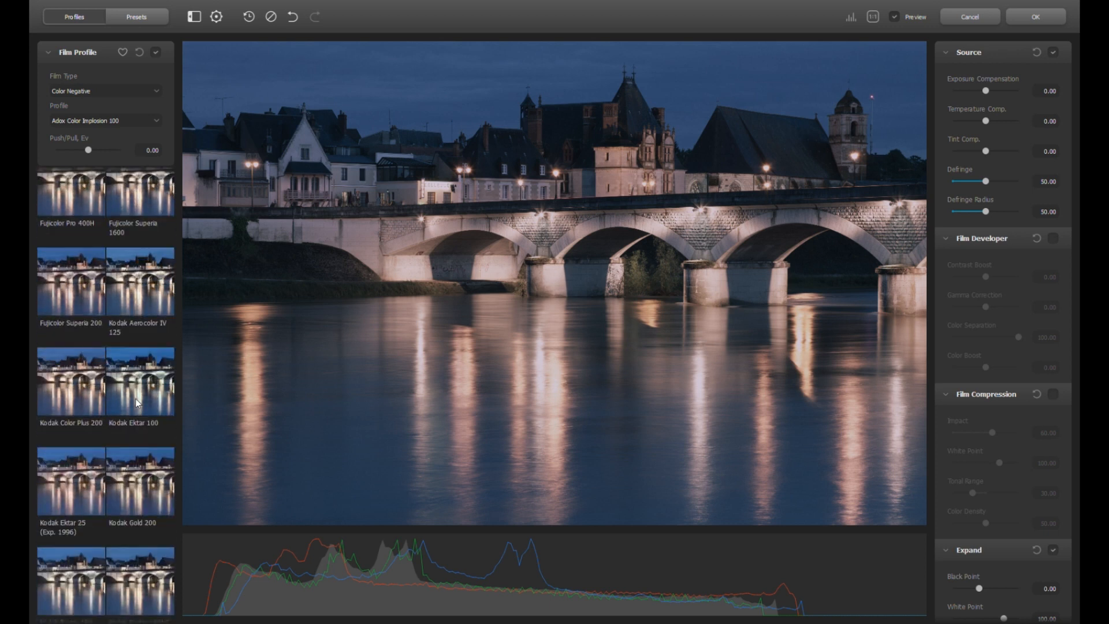
left_click(67, 311)
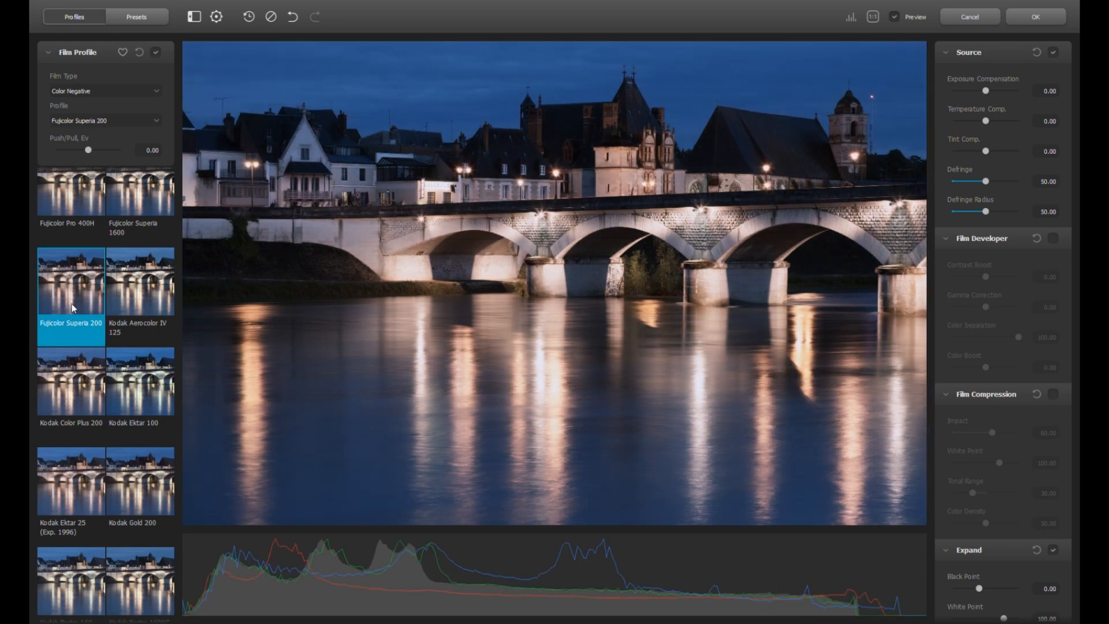
left_click(67, 396)
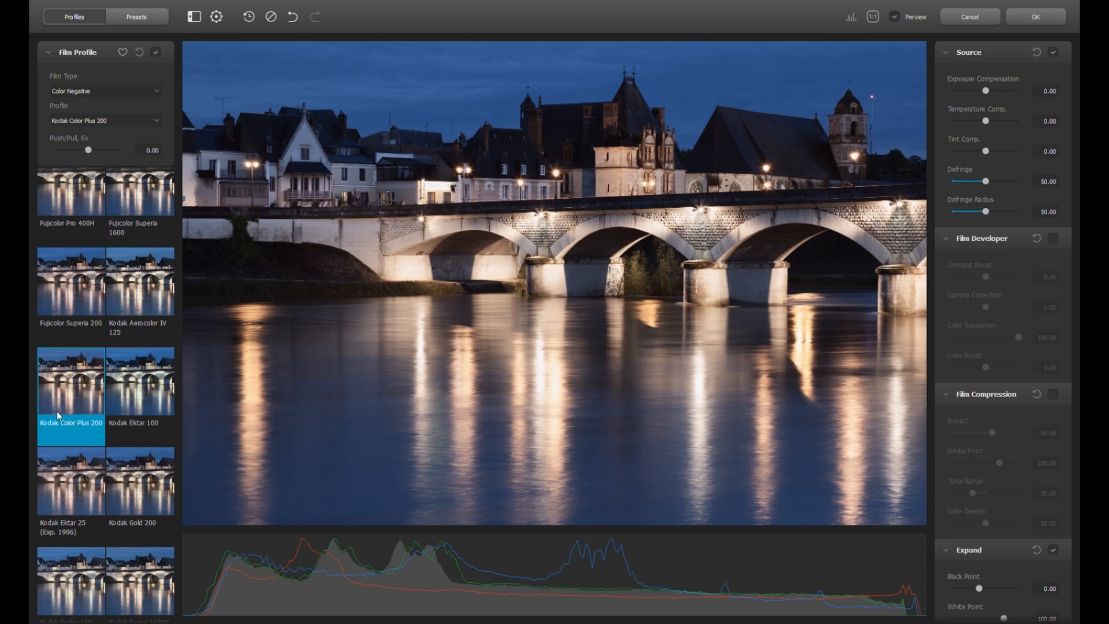
Compare Kodak Ektar 25 and Gold 200, then settle on Kodak Color Plus 200
left_click(62, 494)
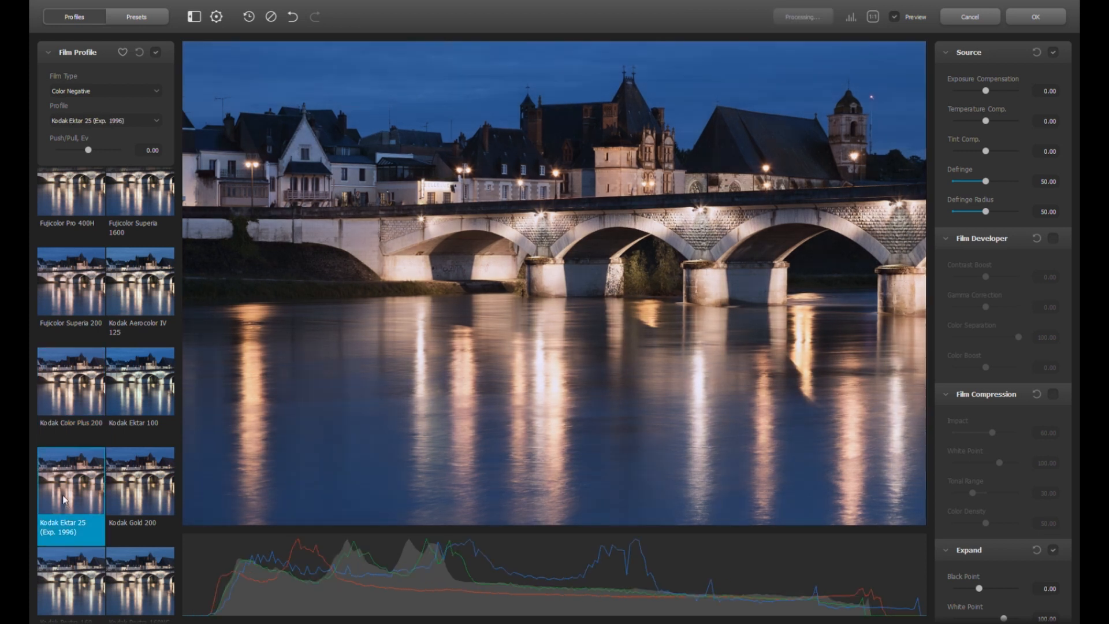
left_click(134, 504)
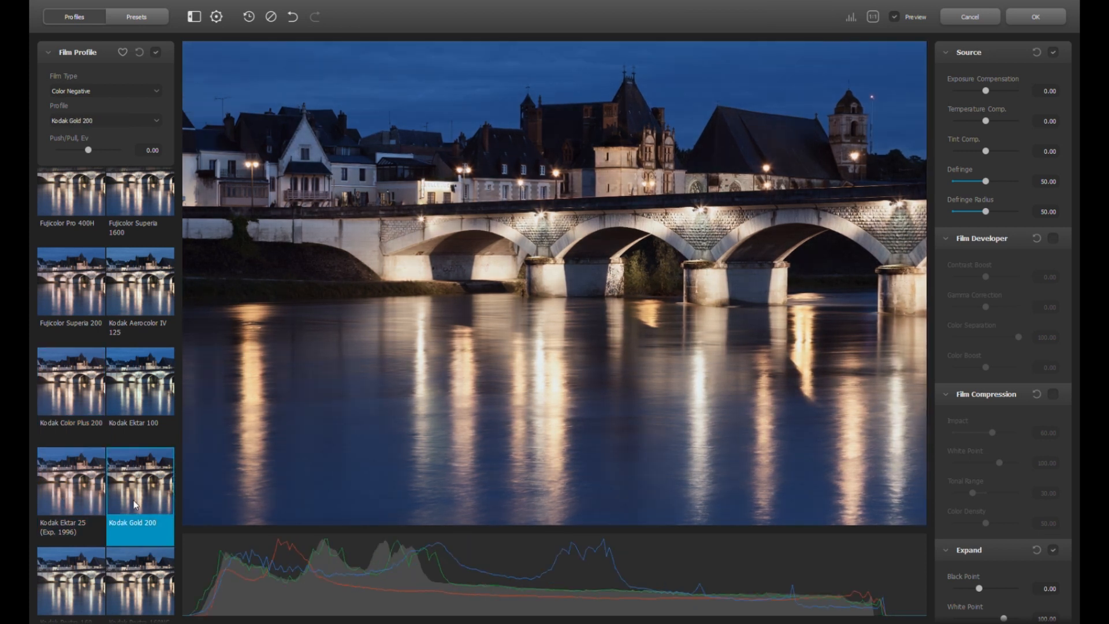
left_click(67, 393)
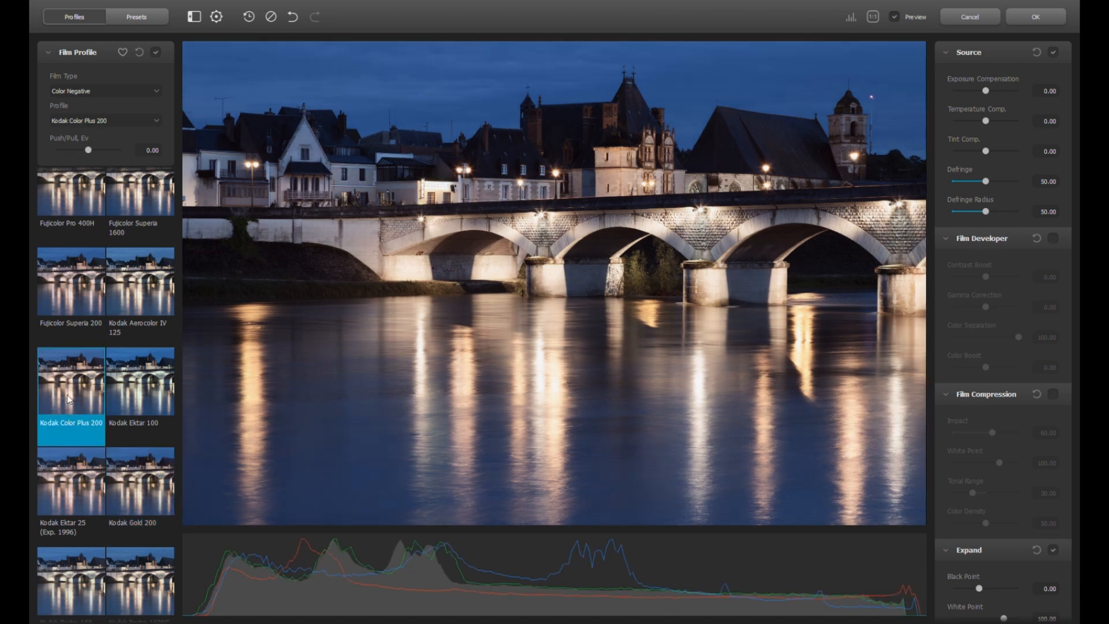
left_click(146, 489)
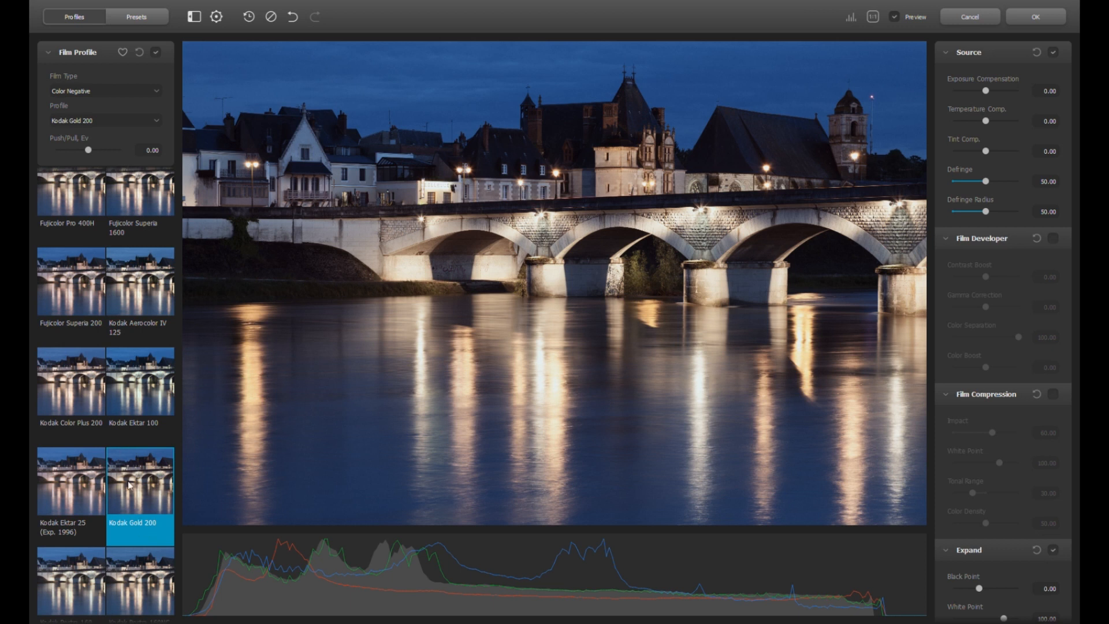
left_click(68, 385)
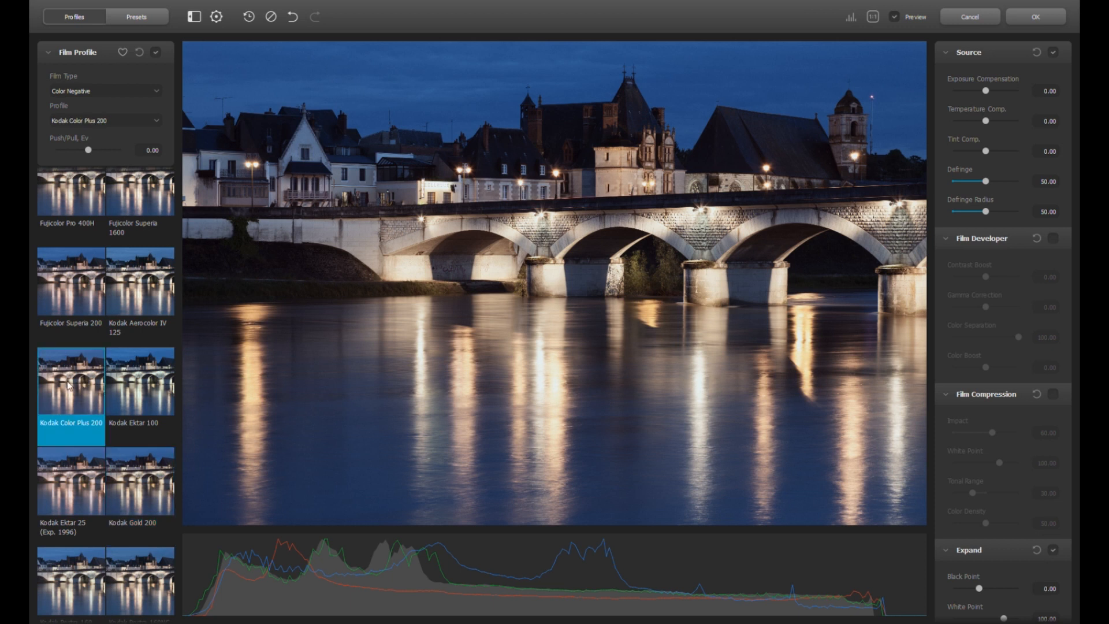
scroll(68, 385, "down", 5)
scroll(68, 386, "down", 2)
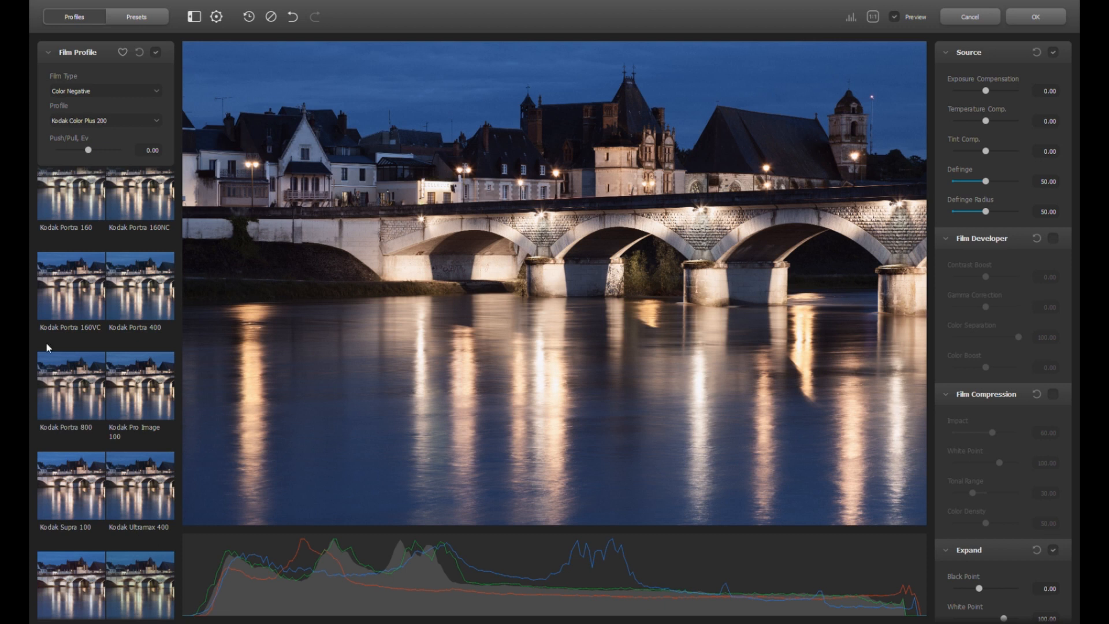
scroll(60, 384, "up", 2)
scroll(60, 384, "up", 5)
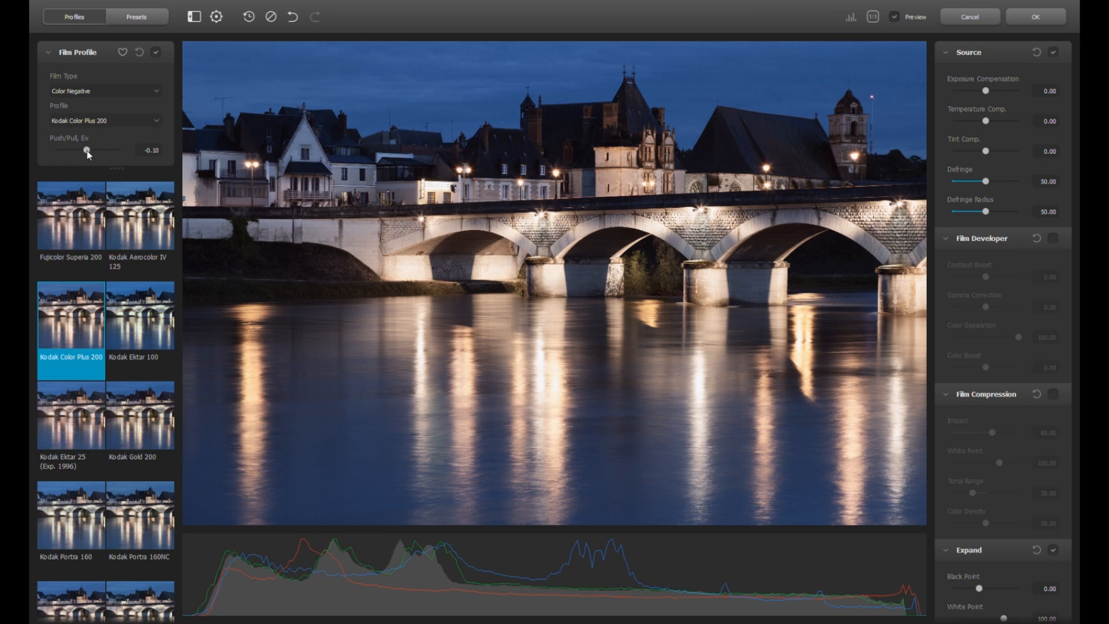
left_click_drag(87, 152, 55, 153)
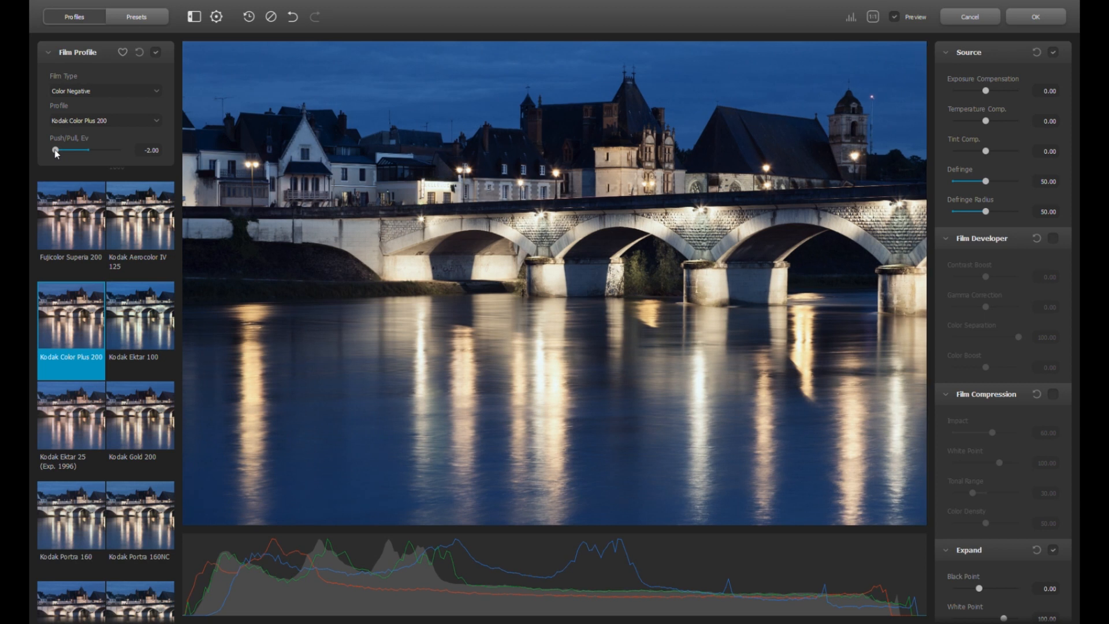
left_click_drag(56, 153, 117, 156)
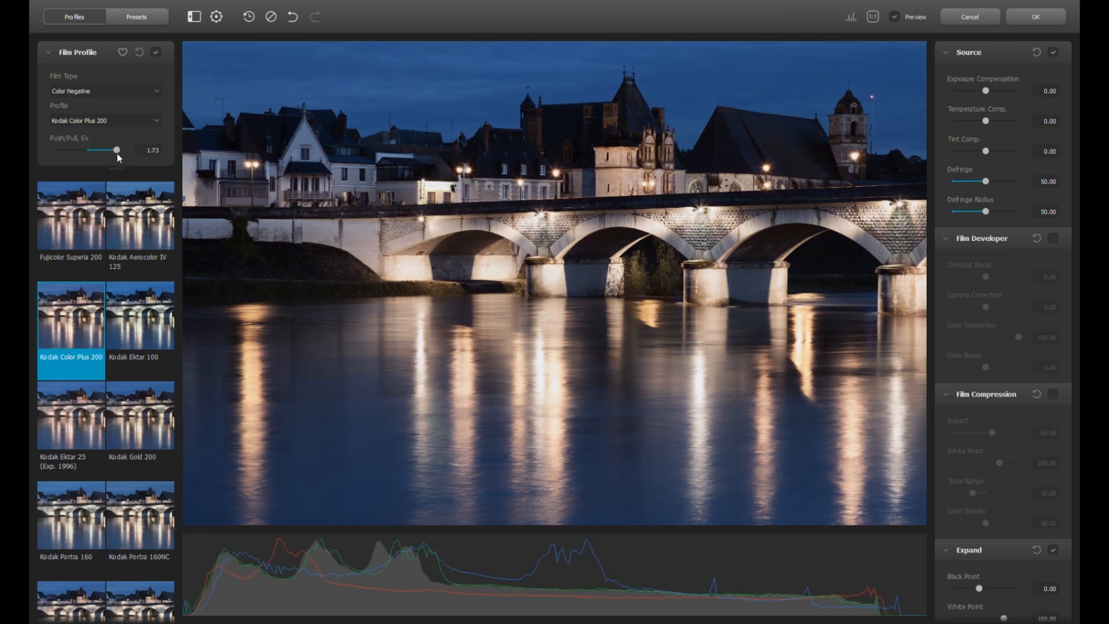
double_click(118, 152)
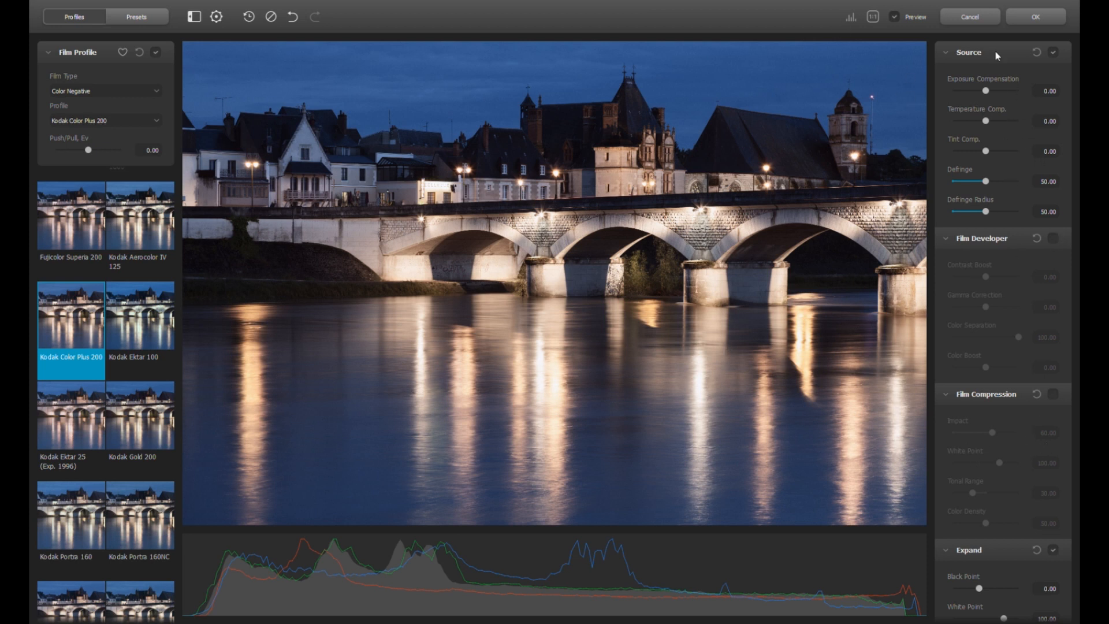
left_click_drag(987, 92, 990, 91)
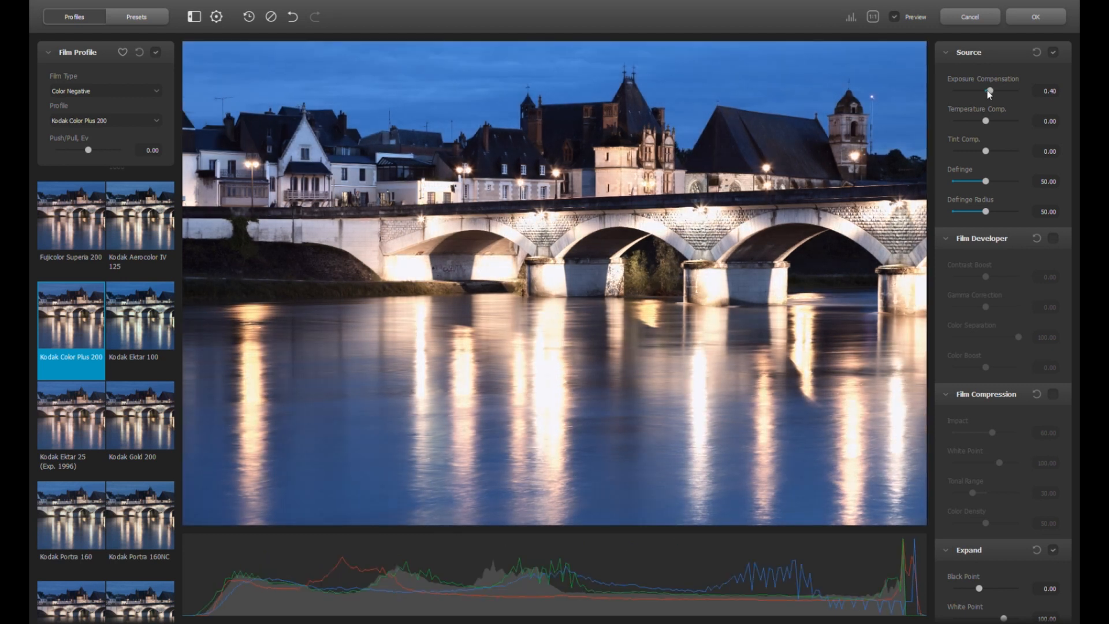
left_click_drag(989, 91, 995, 93)
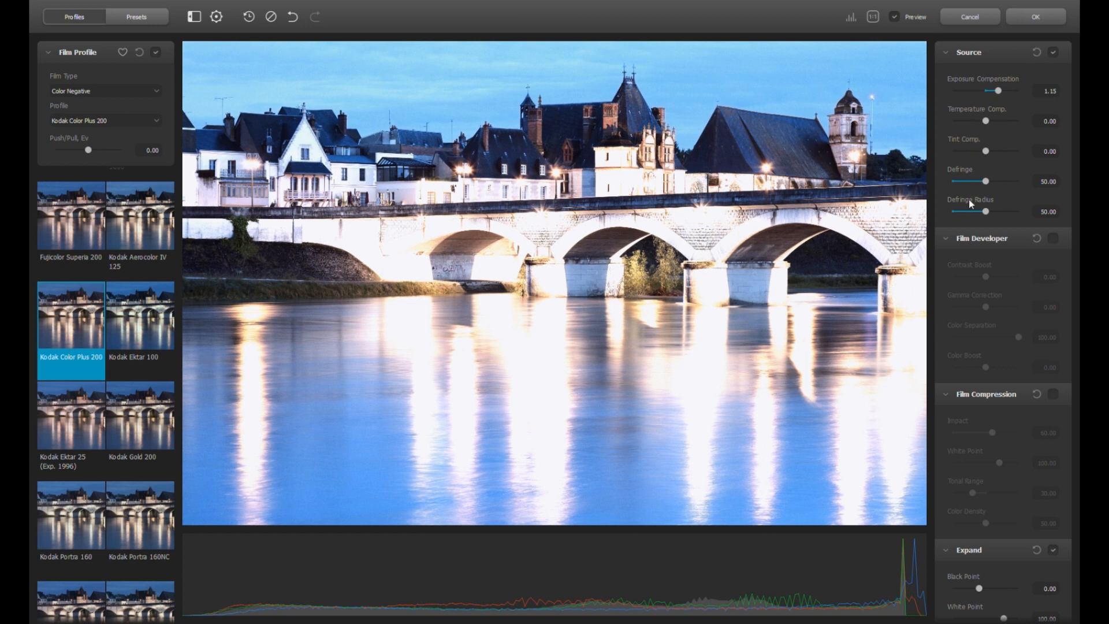
left_click(1037, 52)
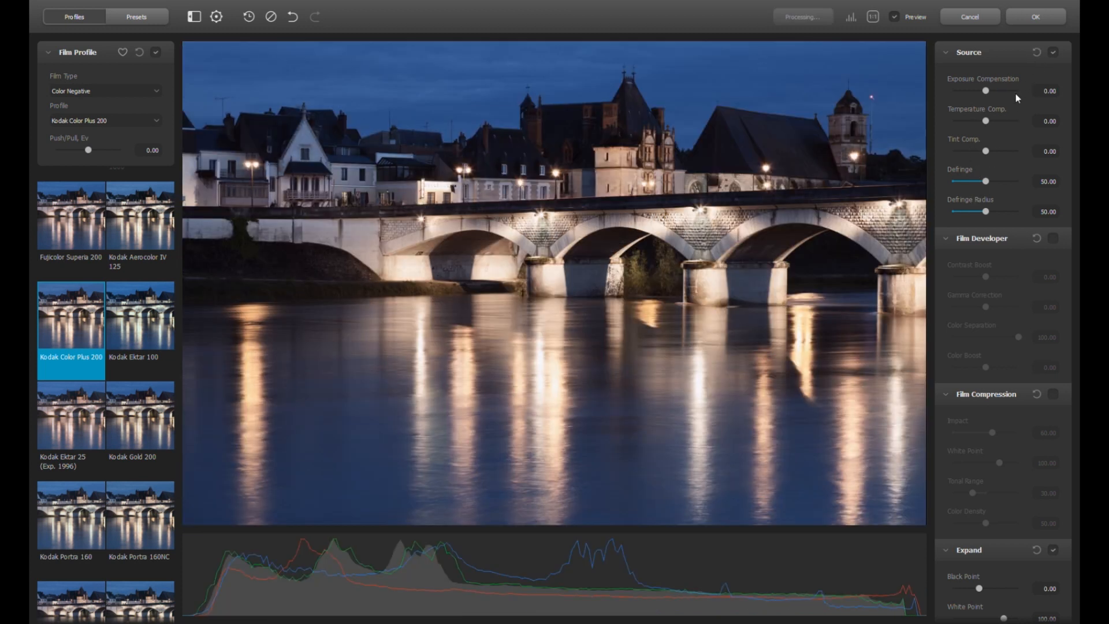
left_click_drag(985, 91, 993, 91)
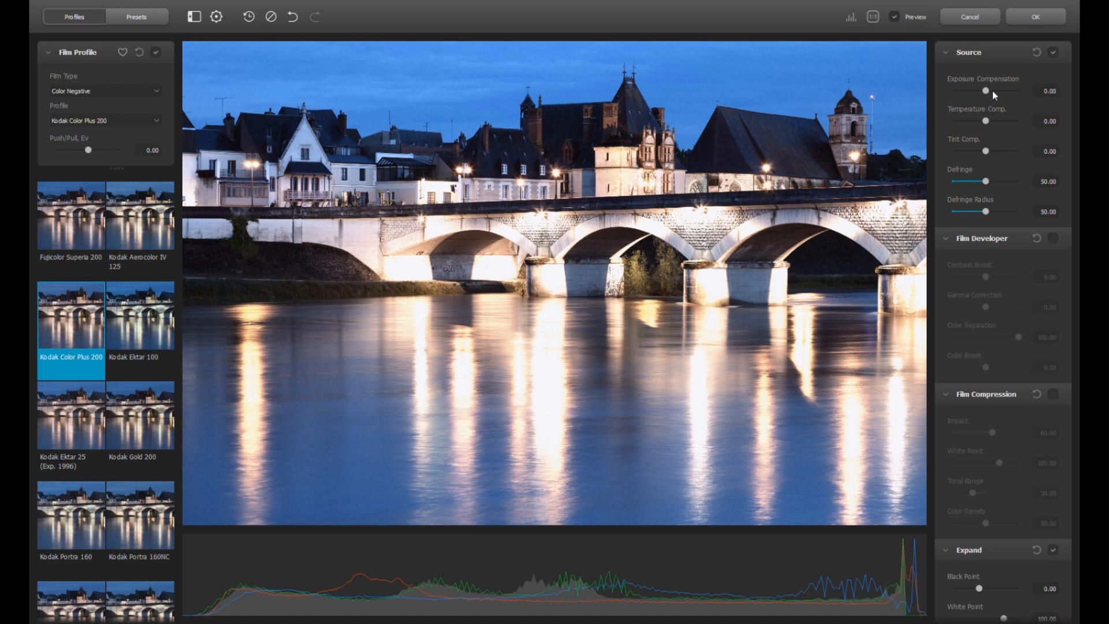
double_click(992, 92)
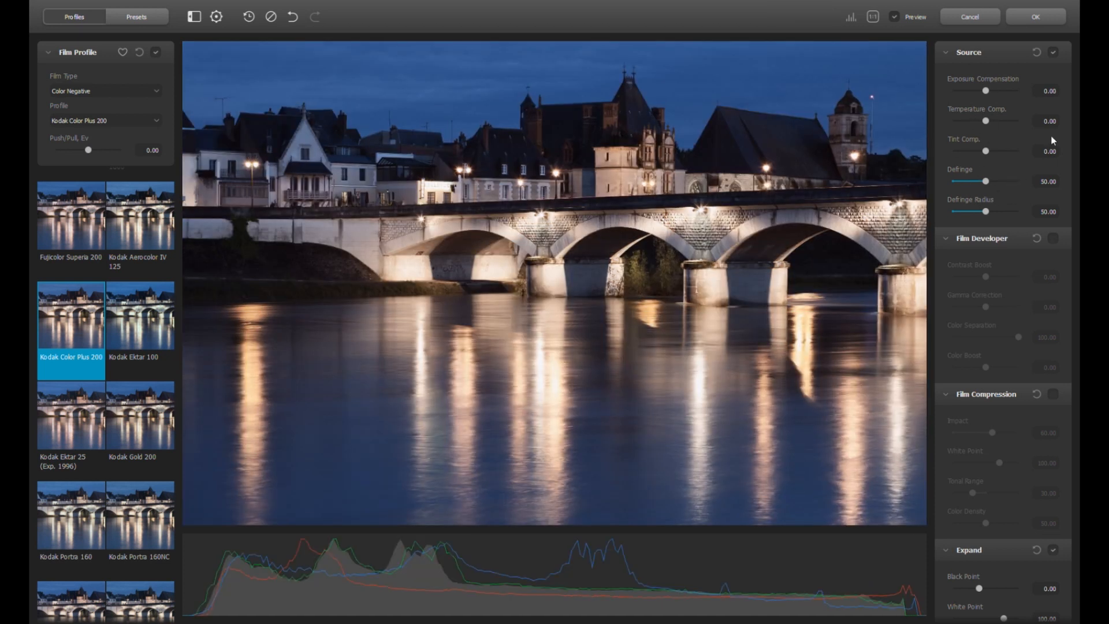
left_click(1054, 53)
left_click(1053, 52)
mouse_move(986, 121)
left_mouse_down()
mouse_move(998, 121)
mouse_move(981, 121)
left_mouse_up()
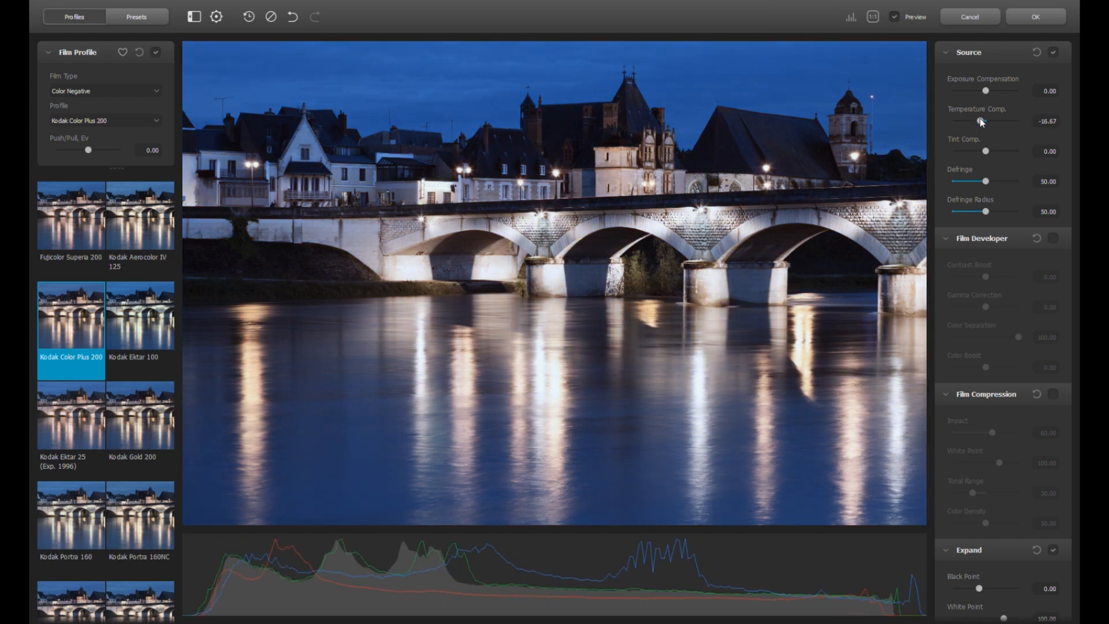
left_click(984, 123)
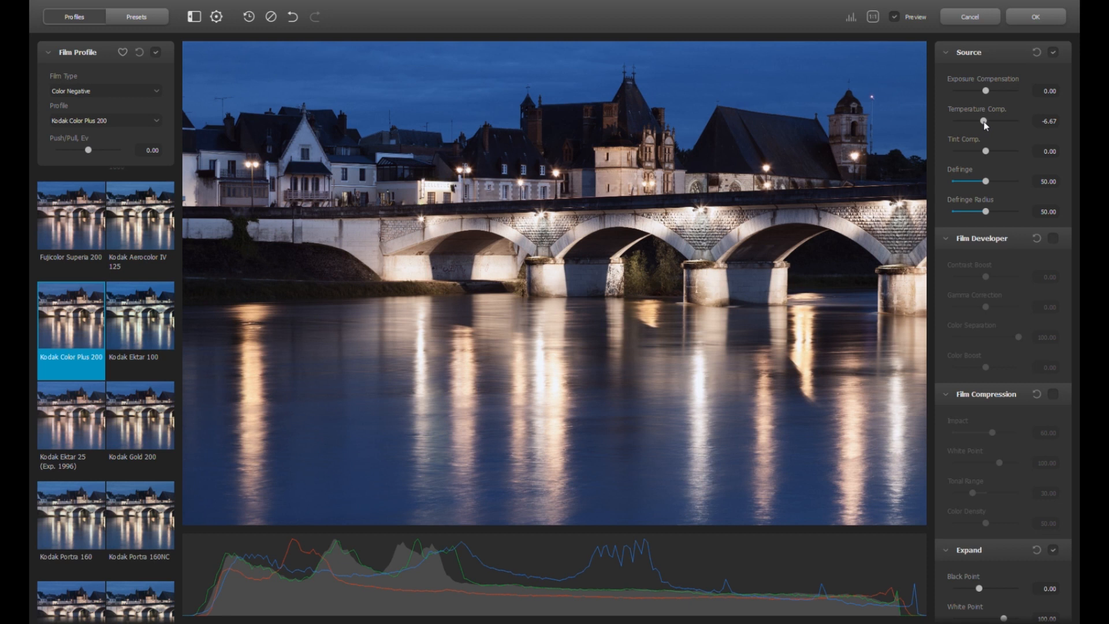
left_click_drag(983, 122, 987, 123)
double_click(988, 121)
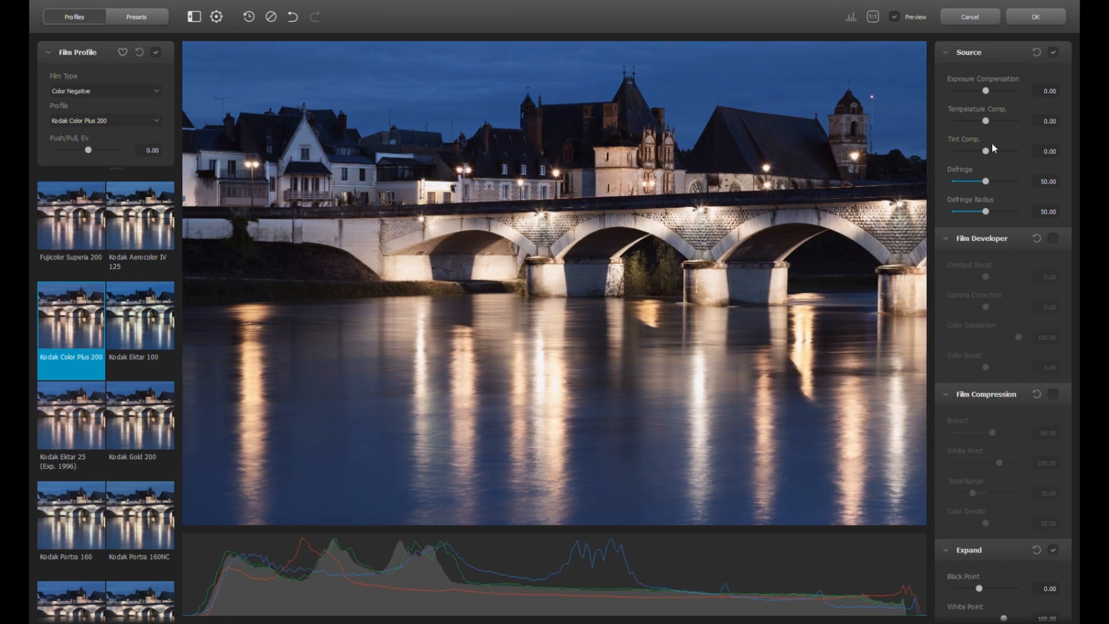
Enable Film Developer, test Contrast Boost, and reset it to 0.00
left_click(1053, 238)
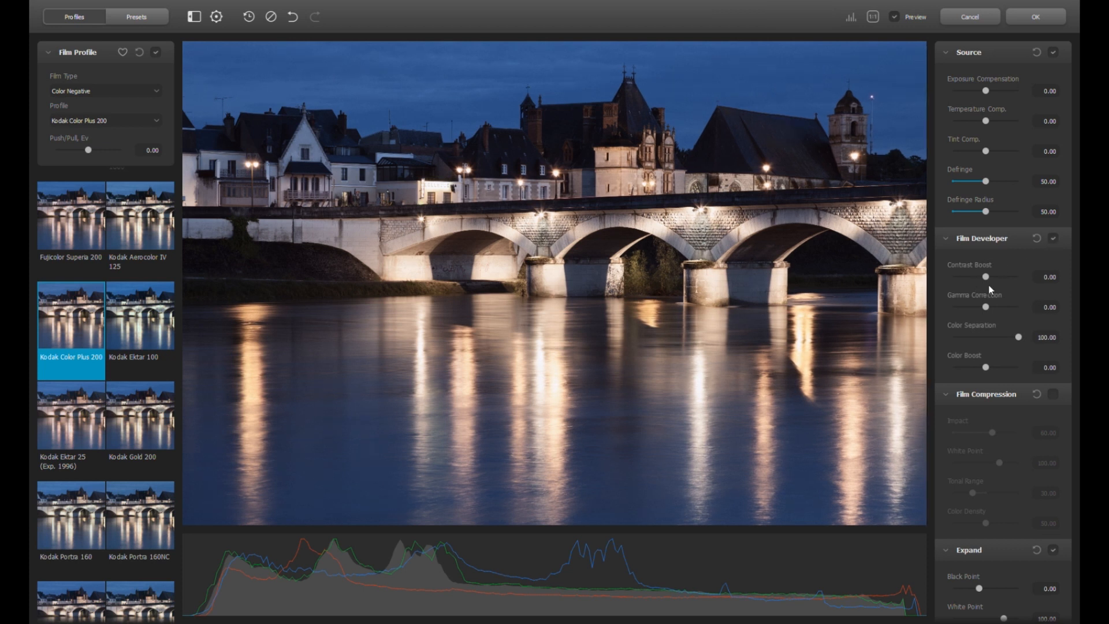
left_click_drag(985, 277, 933, 277)
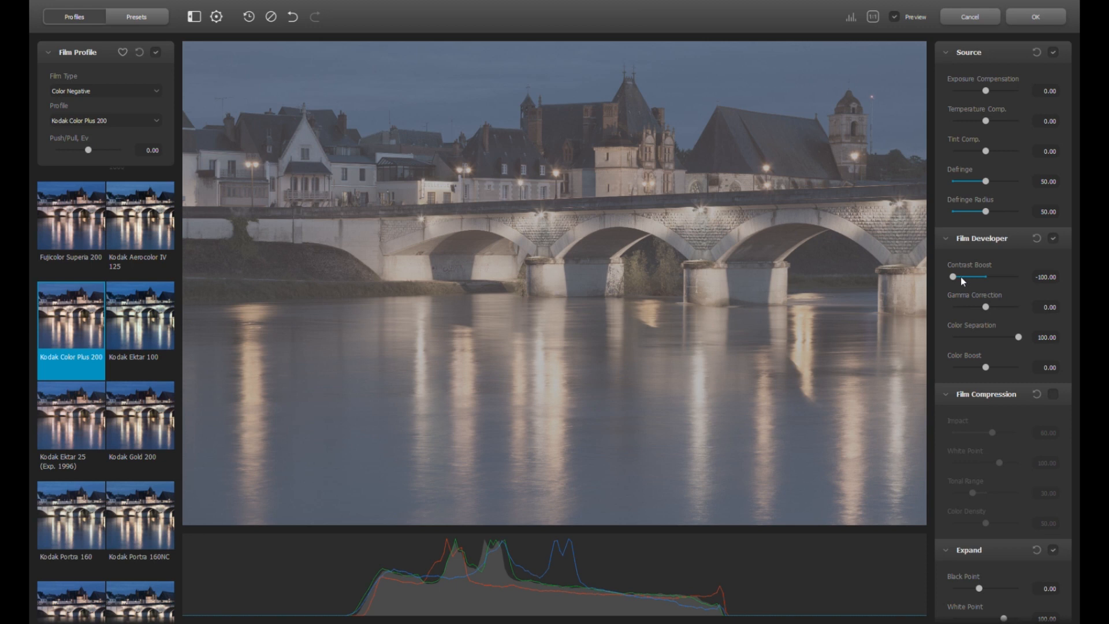
double_click(955, 279)
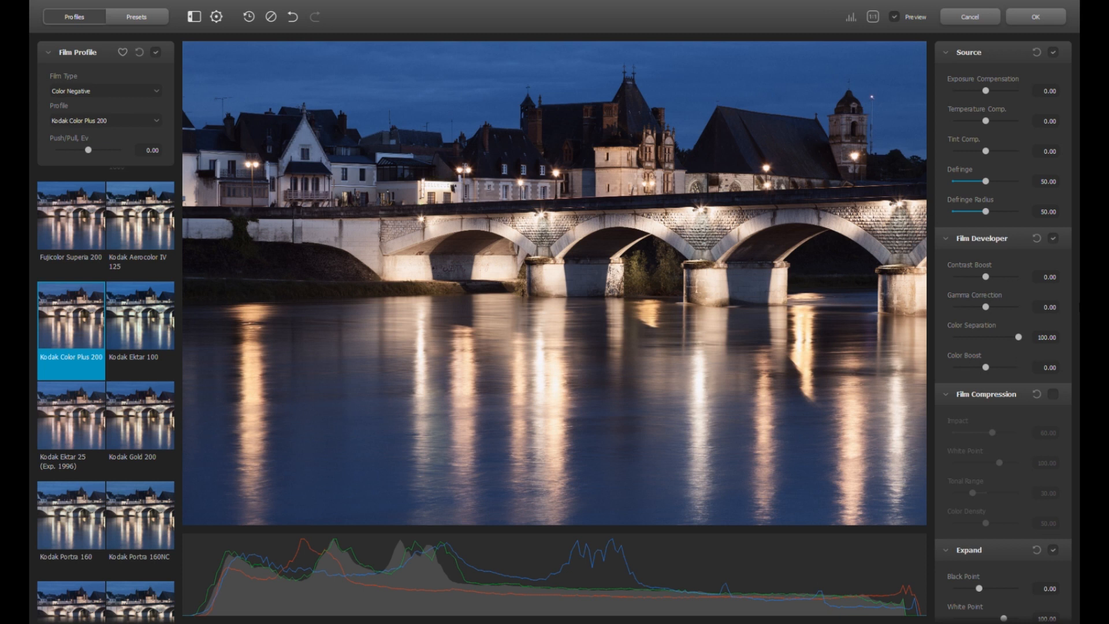
scroll(988, 346, "down", 3)
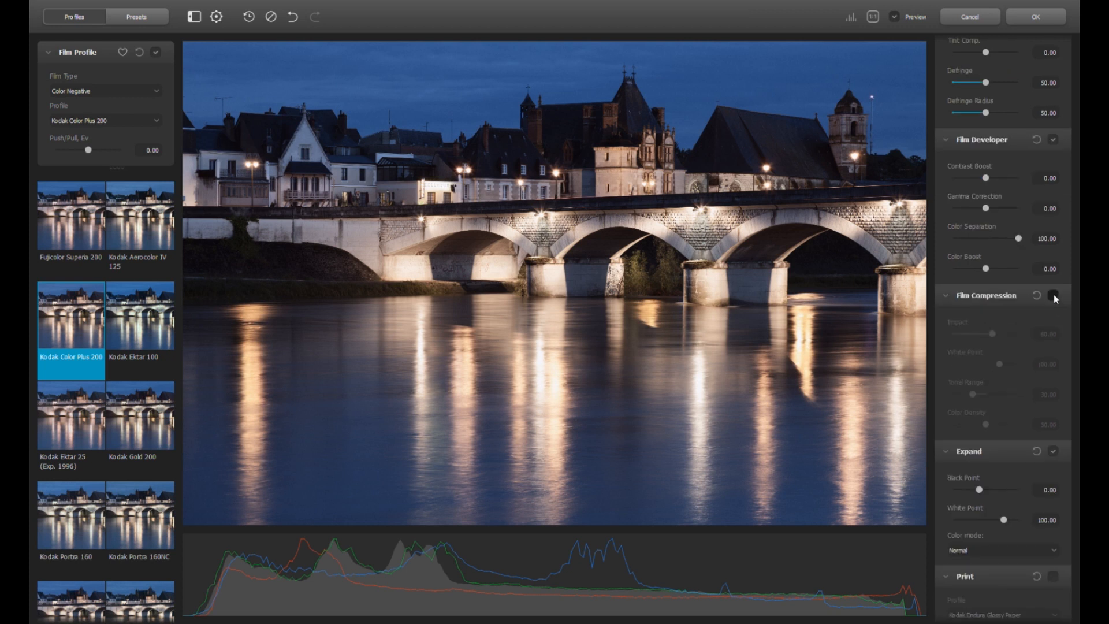
Enable Film Compression with Impact at 50.83 and Tonal Range at 29.17
left_click(1054, 296)
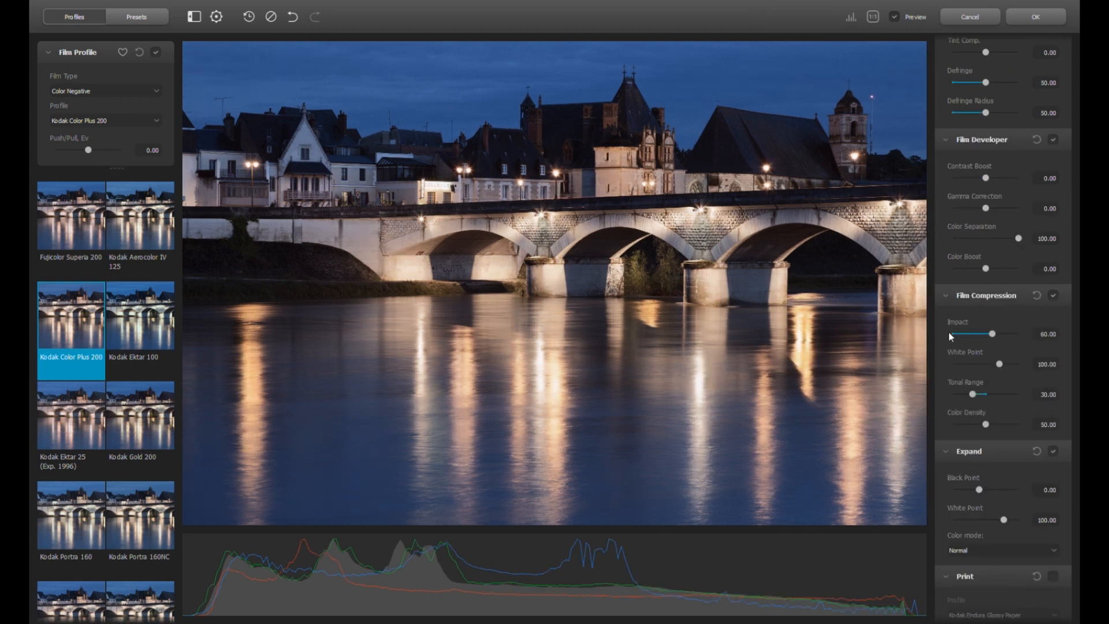
left_click_drag(992, 335, 1013, 364)
left_click_drag(972, 393, 999, 394)
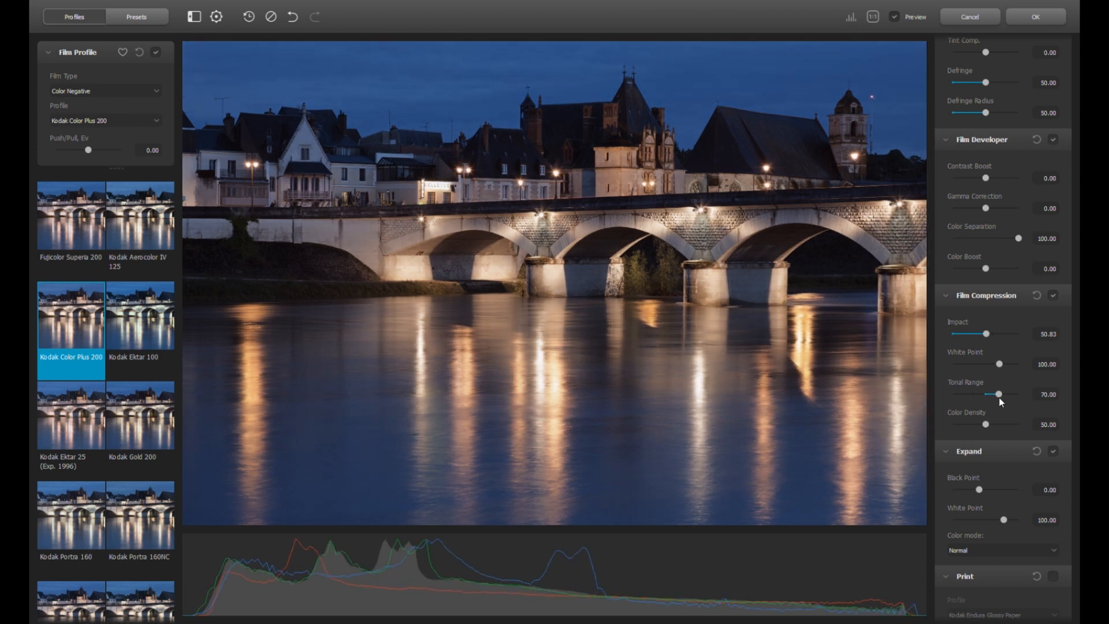
left_click_drag(1000, 398, 972, 395)
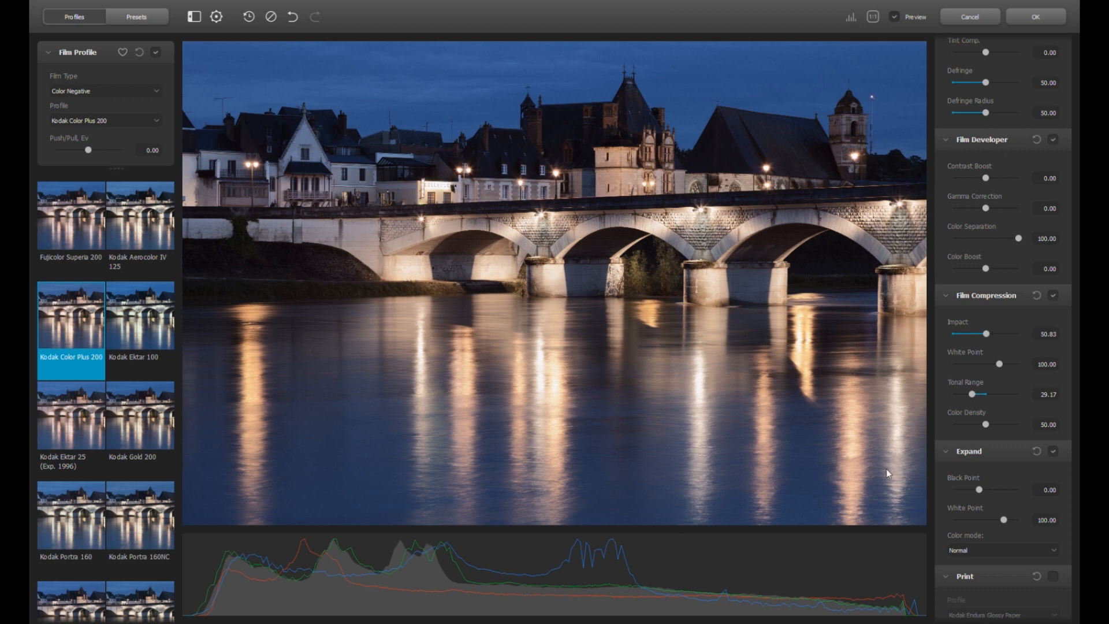
scroll(969, 445, "down", 2)
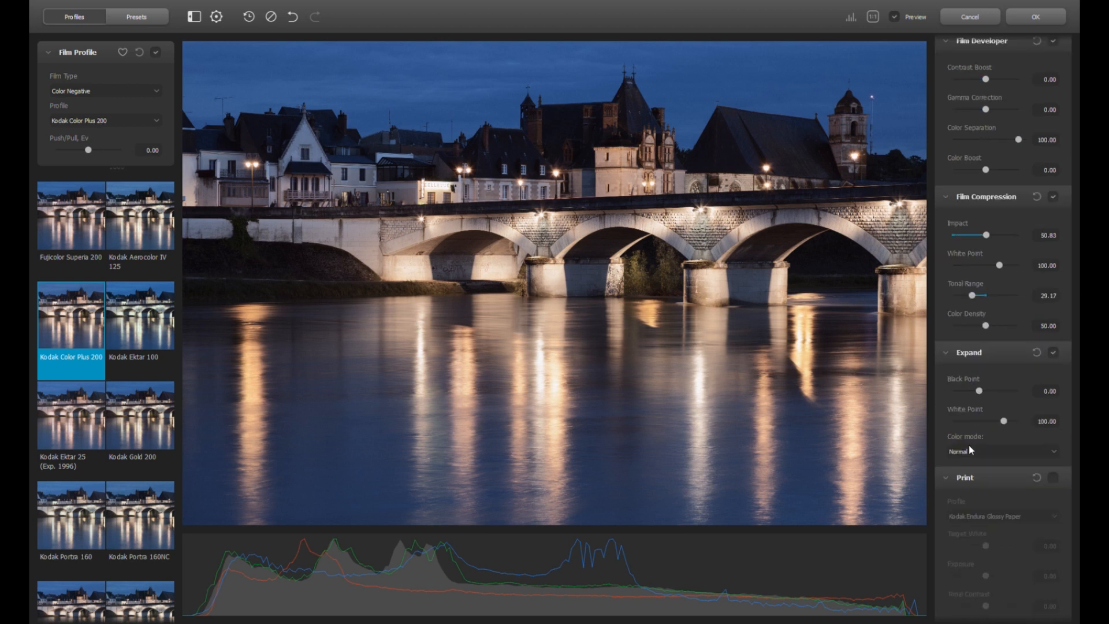
Set the Expand Black Point to -1.25
scroll(968, 445, "down", 1)
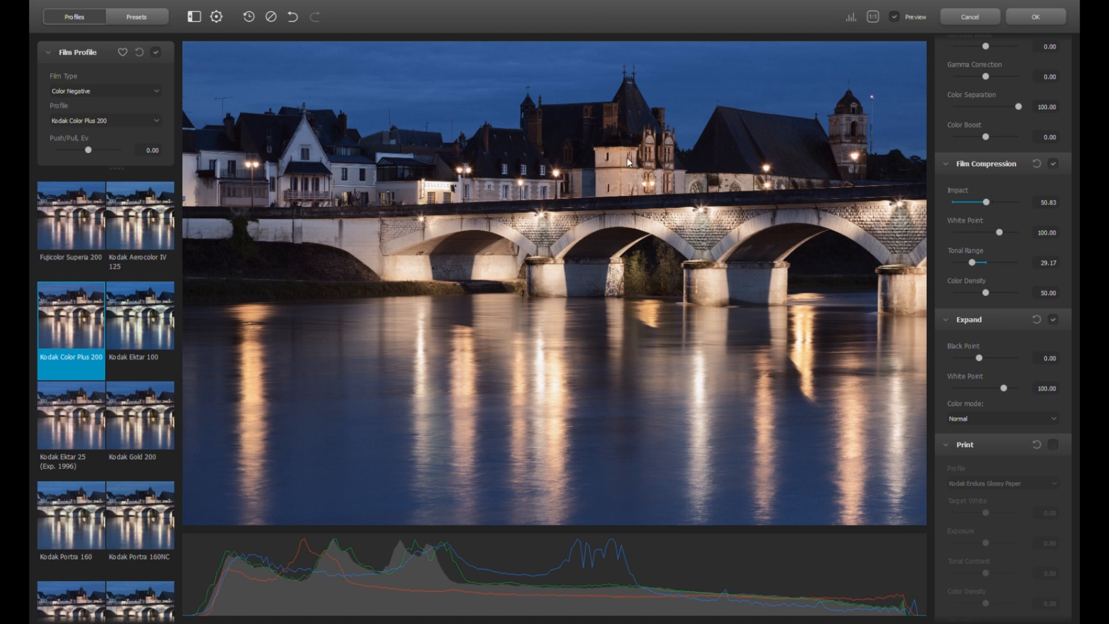
left_click_drag(979, 358, 959, 361)
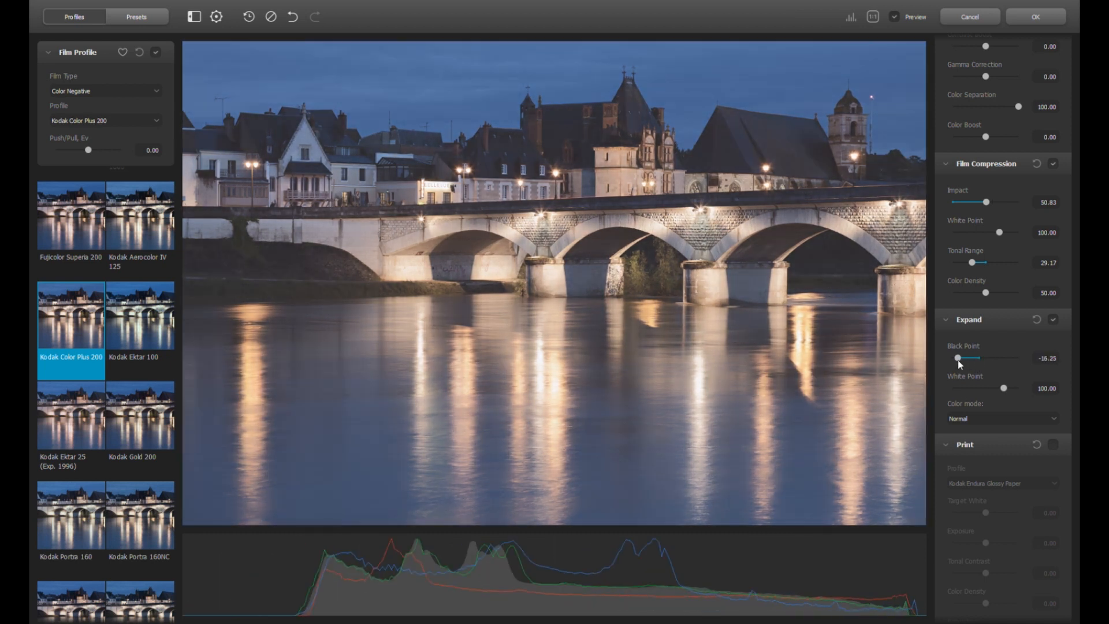
double_click(958, 359)
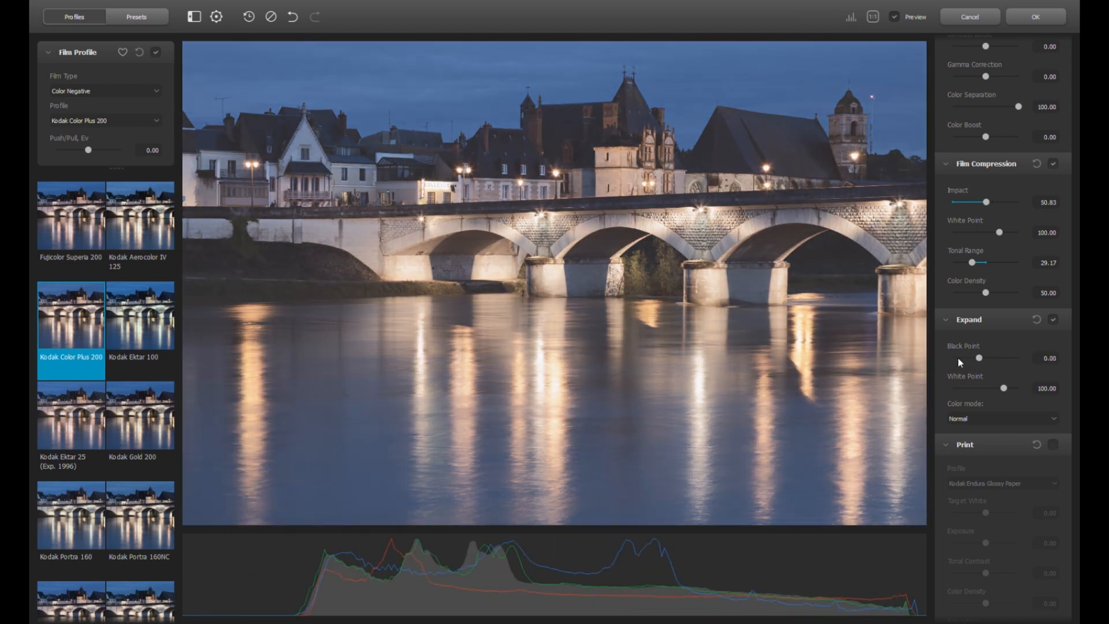
left_click_drag(982, 362, 980, 362)
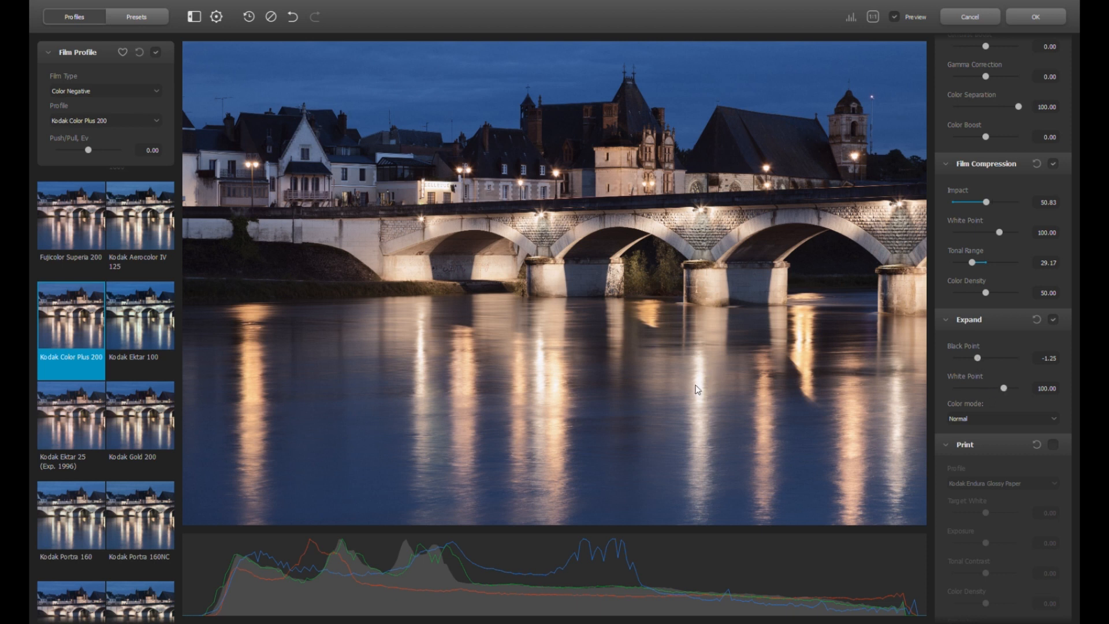
Set the Expand White Point to 98.25
left_click_drag(1005, 390, 956, 392)
double_click(957, 390)
left_click(1003, 390)
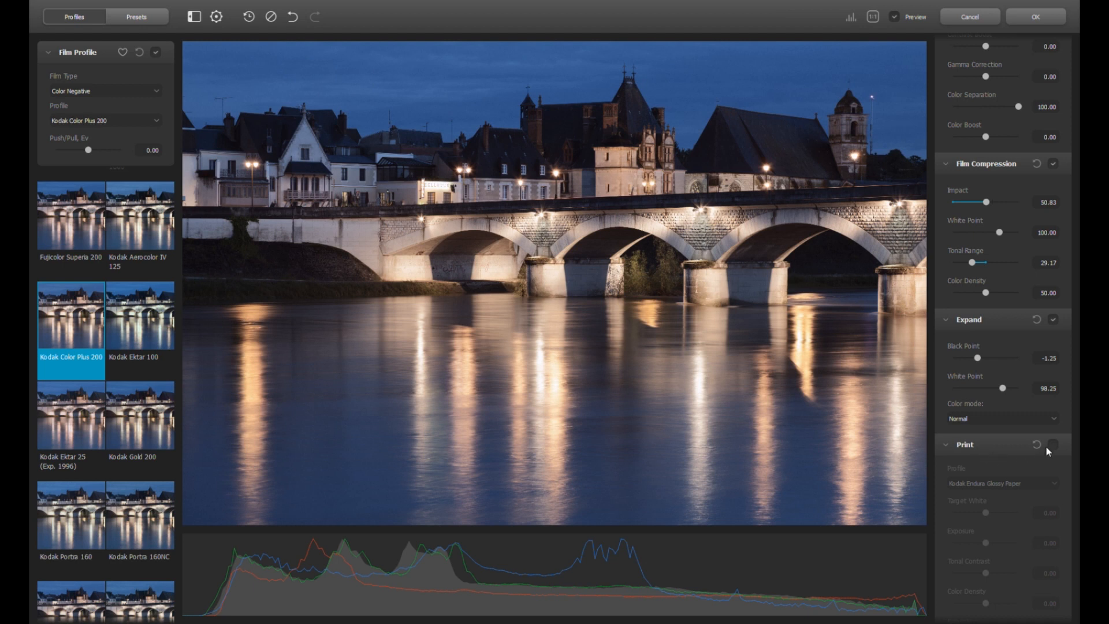
scroll(1000, 354, "down", 3)
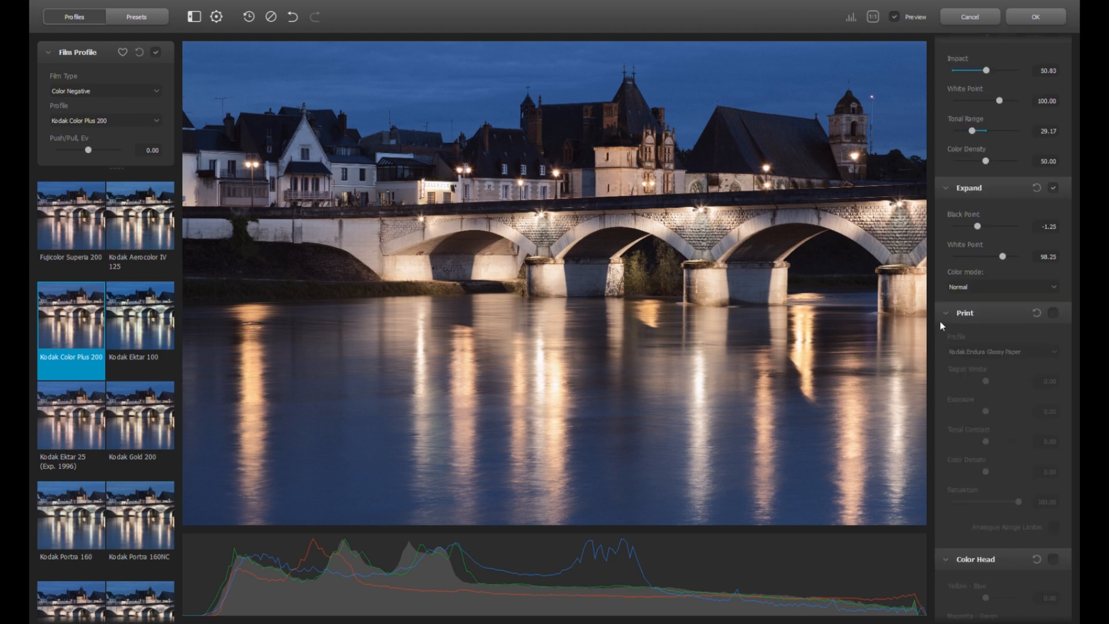
Enable the Kodak Endura Glossy Paper print stage, test Exposure, and reset Tonal Contrast to 0
left_click(1055, 314)
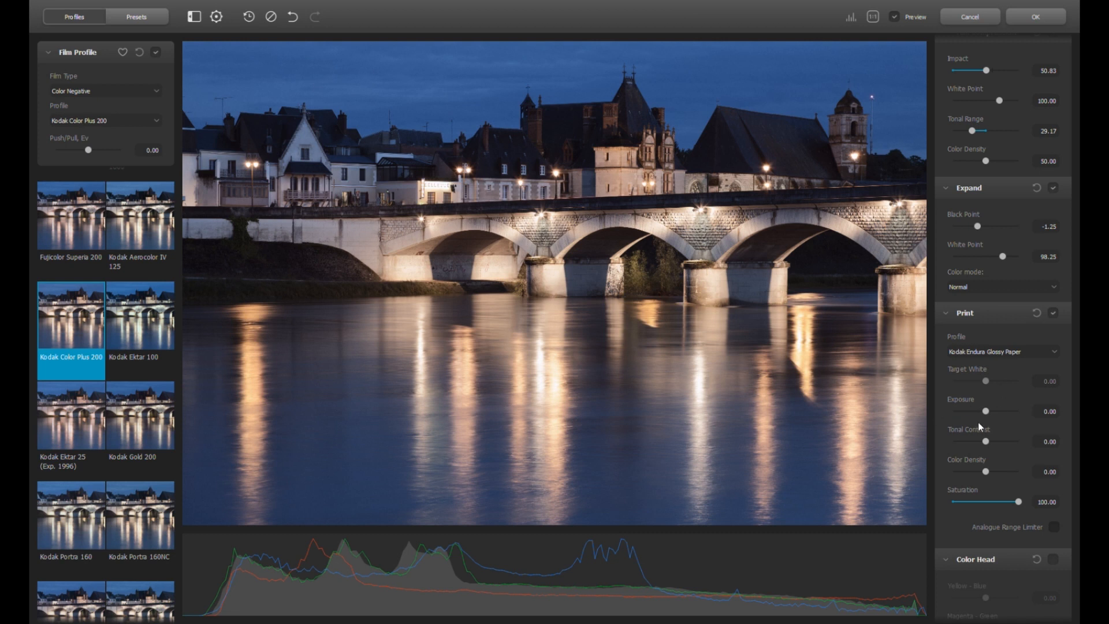
left_click_drag(987, 413, 962, 442)
double_click(963, 443)
scroll(990, 452, "down", 3)
scroll(990, 452, "down", 1)
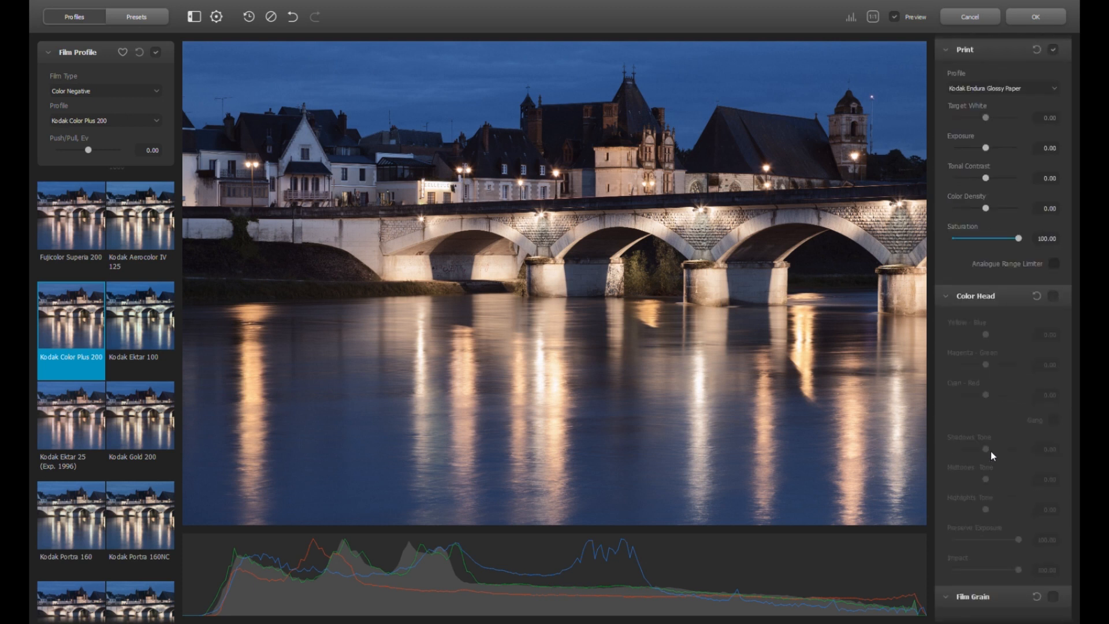
Enable Color Head and experiment with Yellow-Blue, Magenta-Green and linked Gang shifts
left_click(1053, 297)
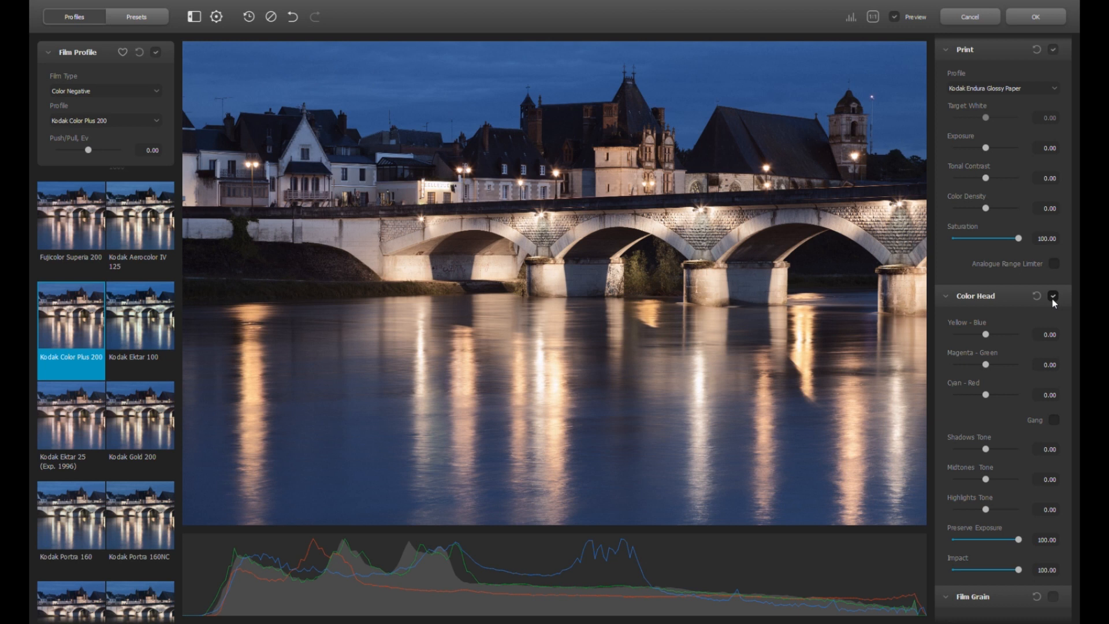
left_click_drag(985, 336, 993, 338)
double_click(993, 338)
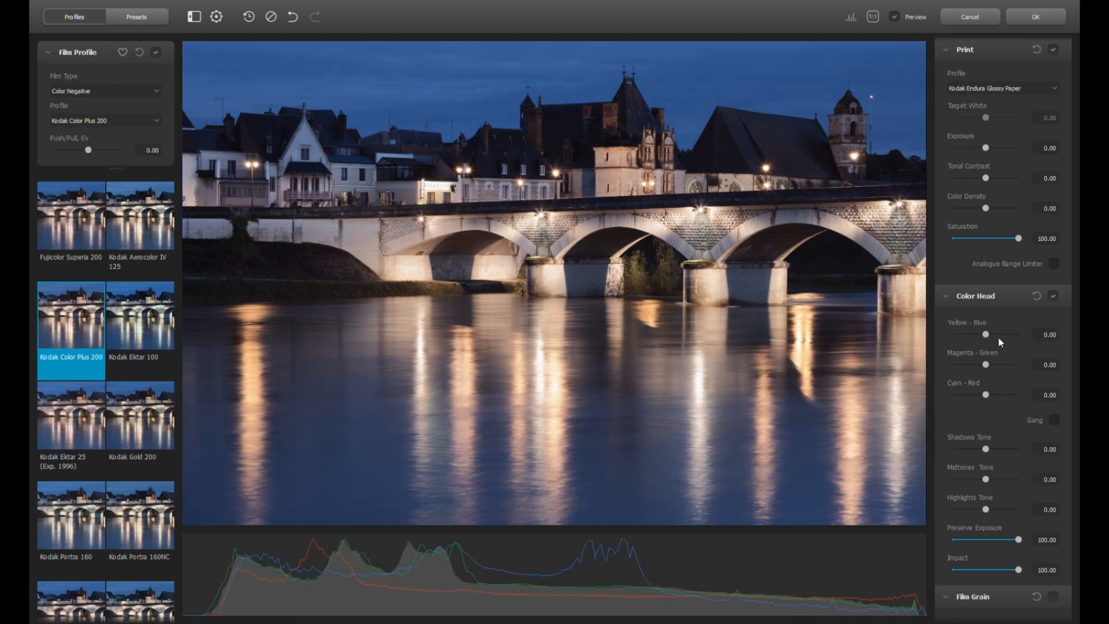
left_click_drag(990, 363, 983, 366)
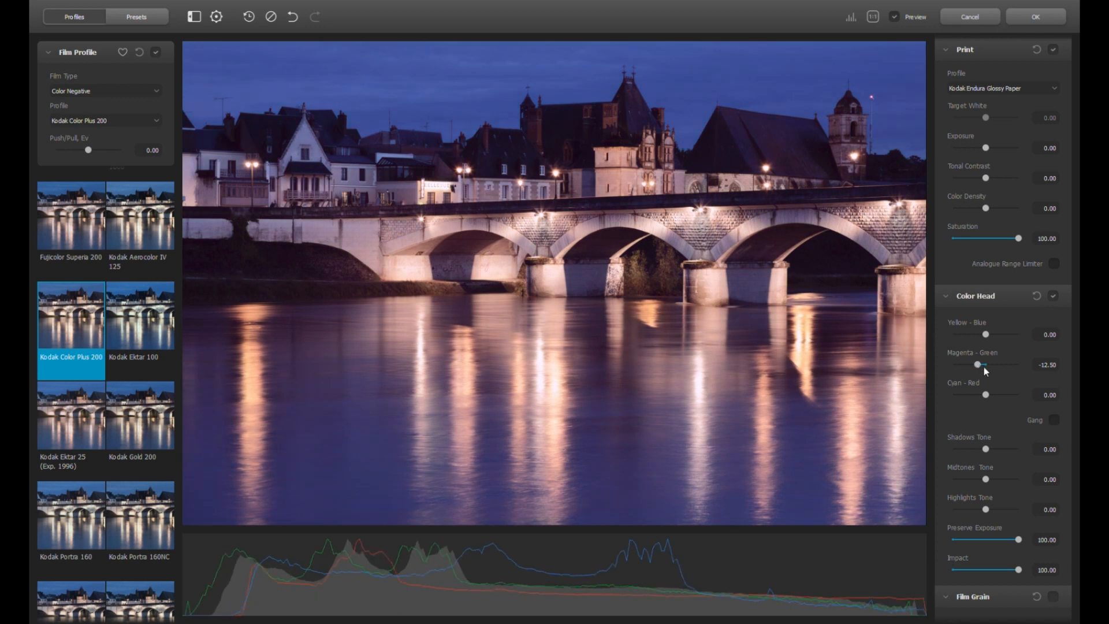
double_click(979, 361)
left_click(1053, 420)
left_click_drag(986, 395, 990, 394)
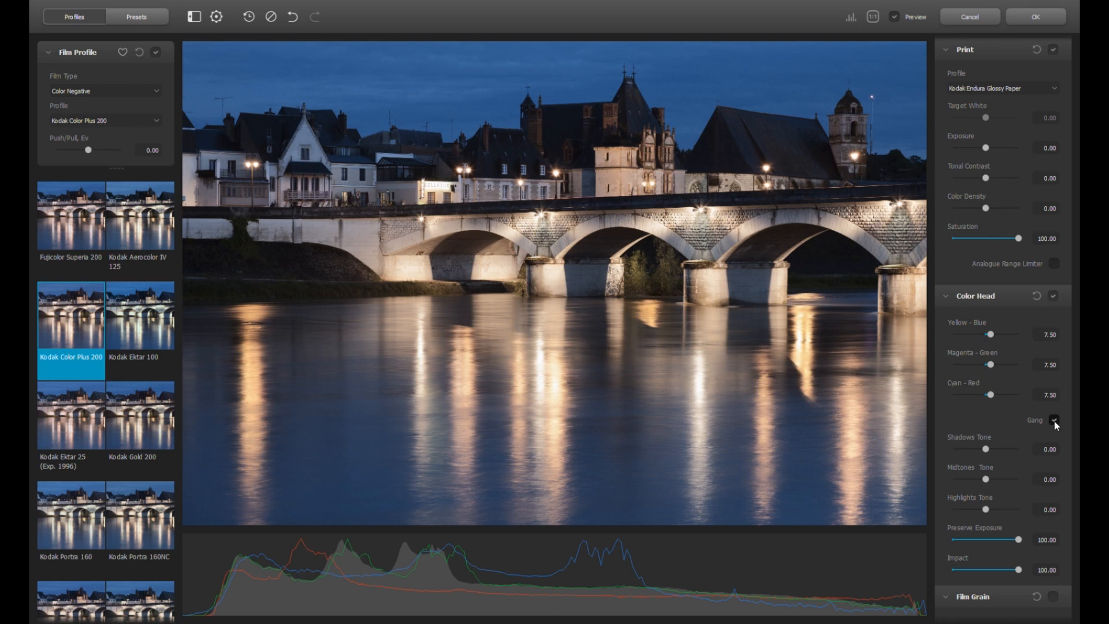
Reset Color Head and set Yellow-Blue to -1.67
left_click(1038, 297)
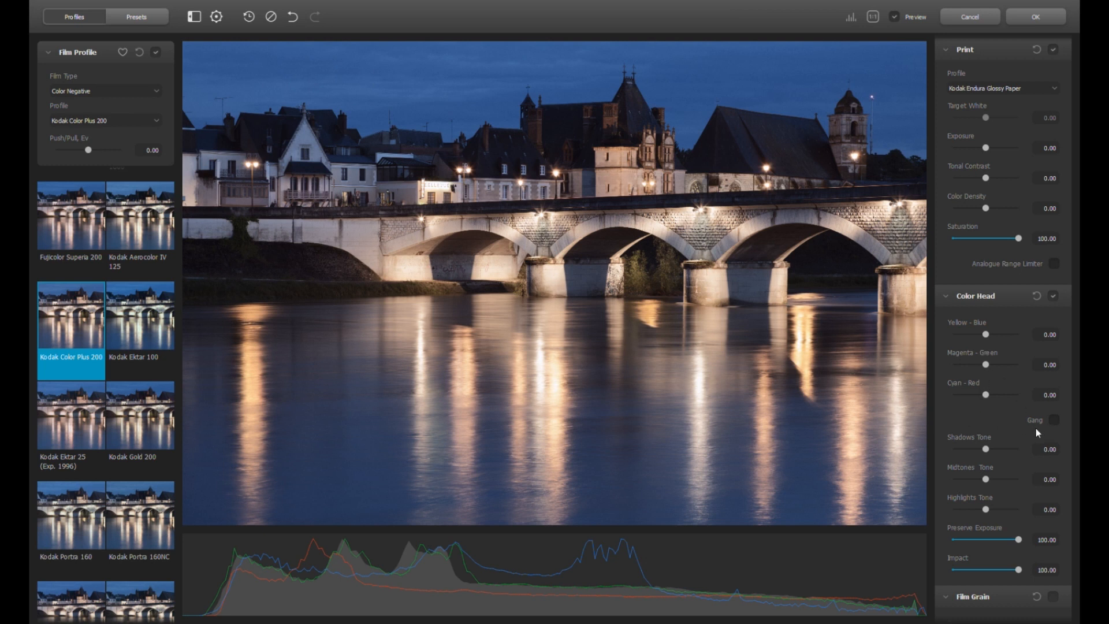
double_click(986, 335)
left_click_drag(986, 335, 985, 335)
Compare Color Head on and off, then try tinting shadows, midtones and highlights and reset each tone to zero
left_click(1054, 296)
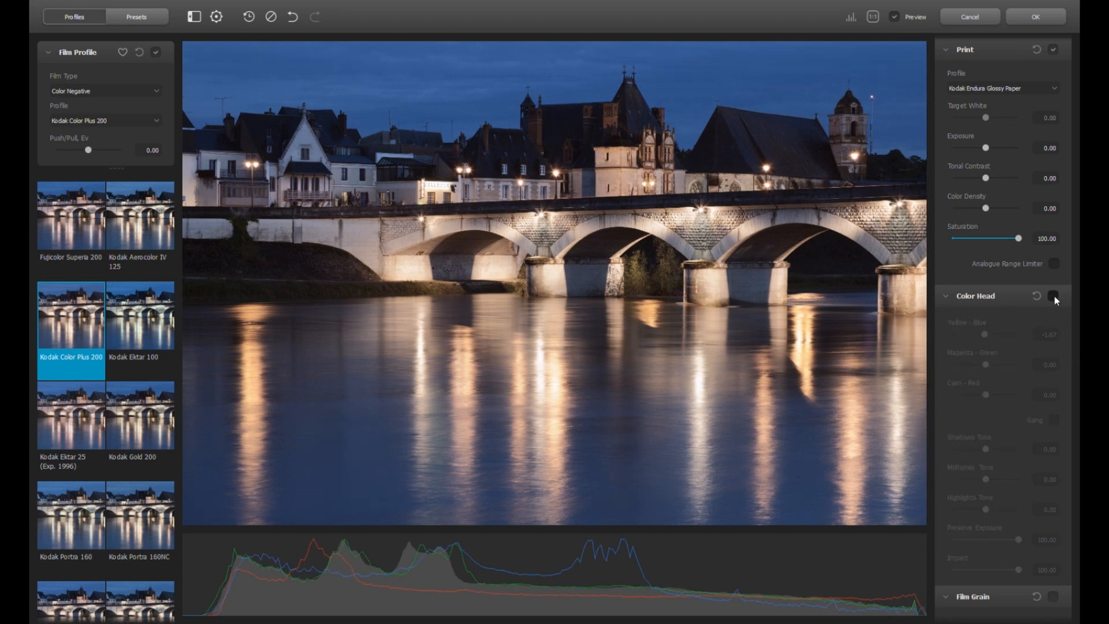
left_click(1054, 296)
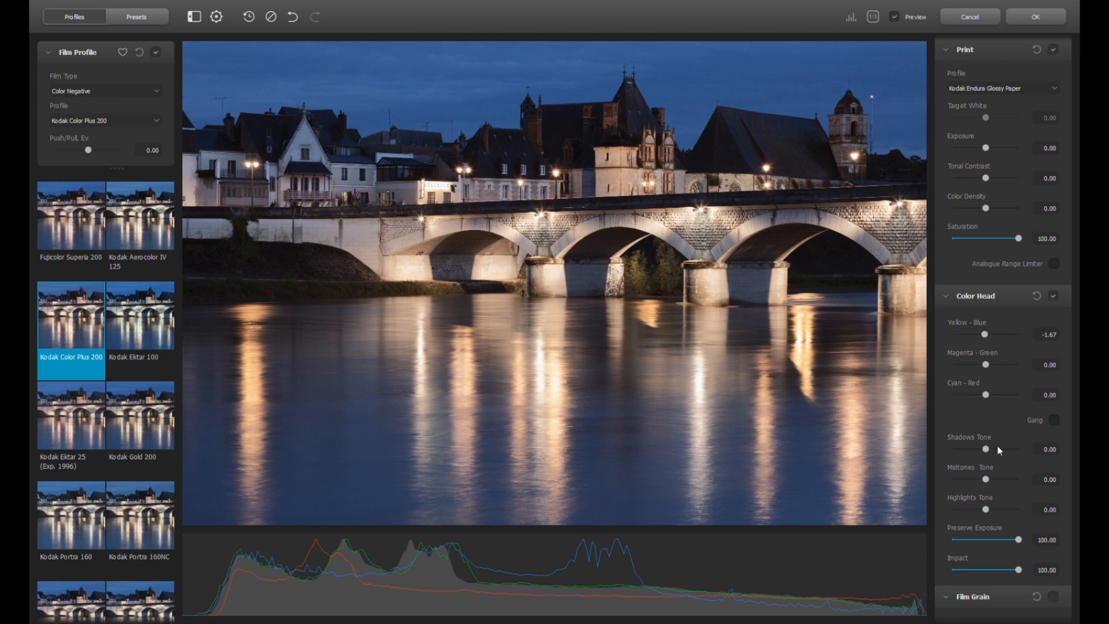
scroll(1000, 430, "down", 3)
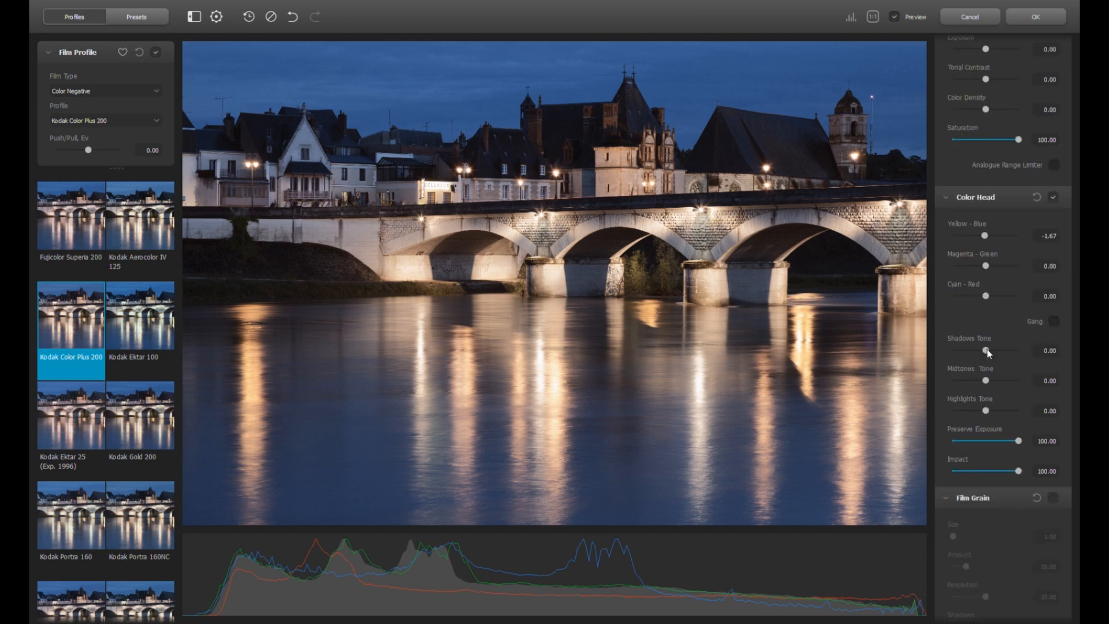
left_click_drag(987, 349, 958, 381)
double_click(954, 353)
left_click(990, 380)
double_click(959, 380)
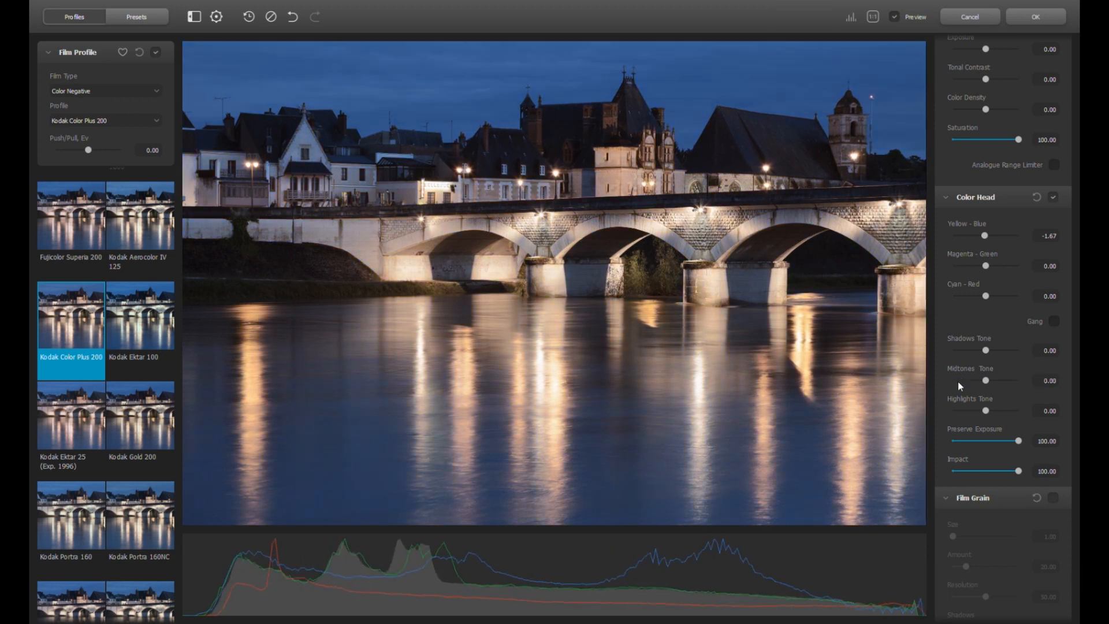
left_click_drag(985, 410, 941, 413)
double_click(954, 410)
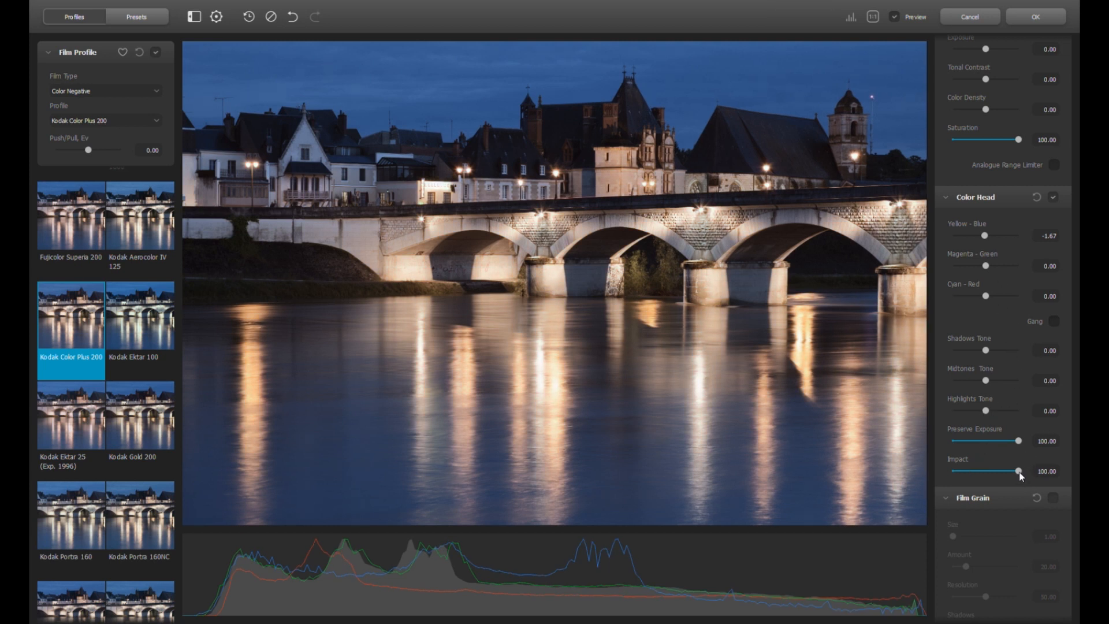
Switch on Film Grain at size 1.00 and amount 20.00, keeping Color Head Impact at 100
mouse_move(1019, 473)
left_mouse_down()
mouse_move(963, 473)
mouse_move(1020, 473)
left_mouse_up()
scroll(896, 439, "down", 1)
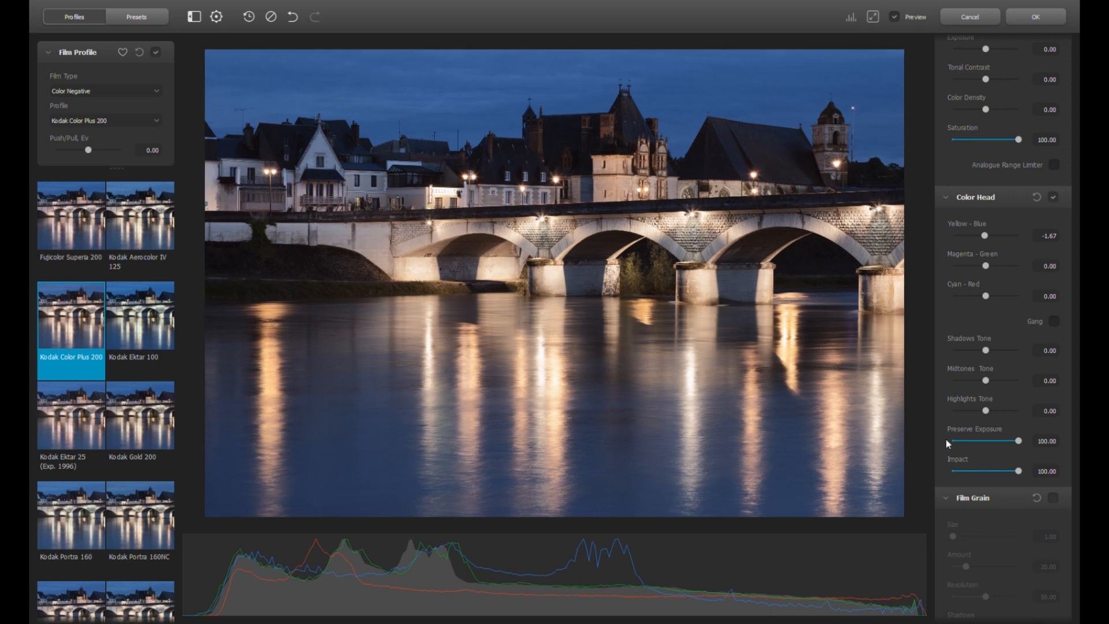
scroll(1053, 439, "down", 3)
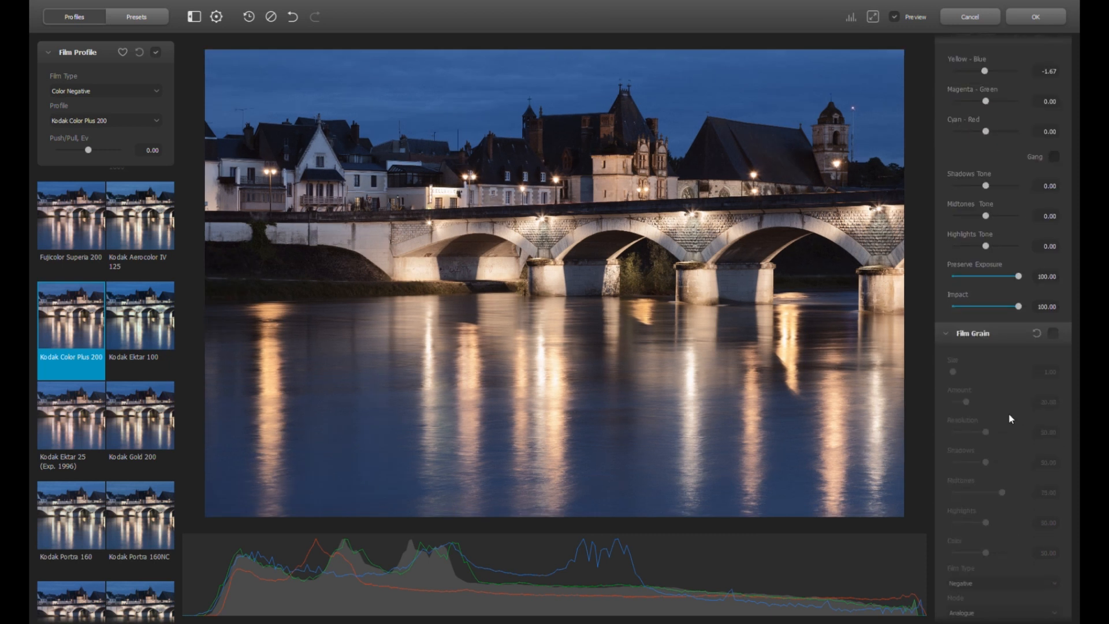
left_click(1052, 333)
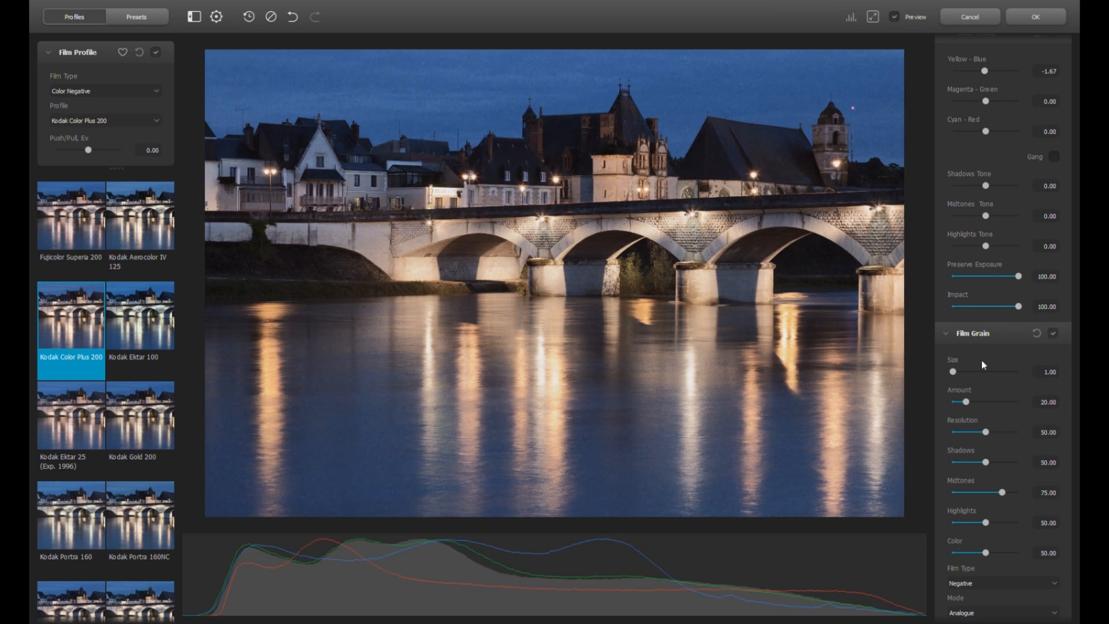
Compare grain on and off, then test shadow, midtone and highlight grain extremes, restoring shadows to 50
left_click(1053, 334)
left_click(1053, 334)
left_click_drag(966, 402, 963, 402)
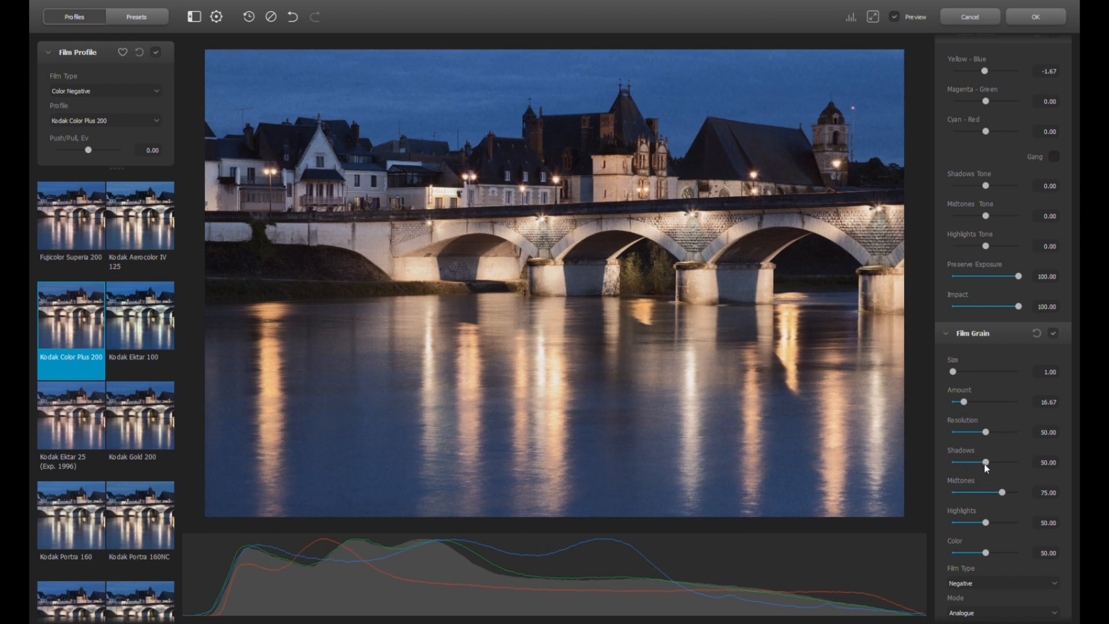
left_click_drag(985, 463, 1020, 463)
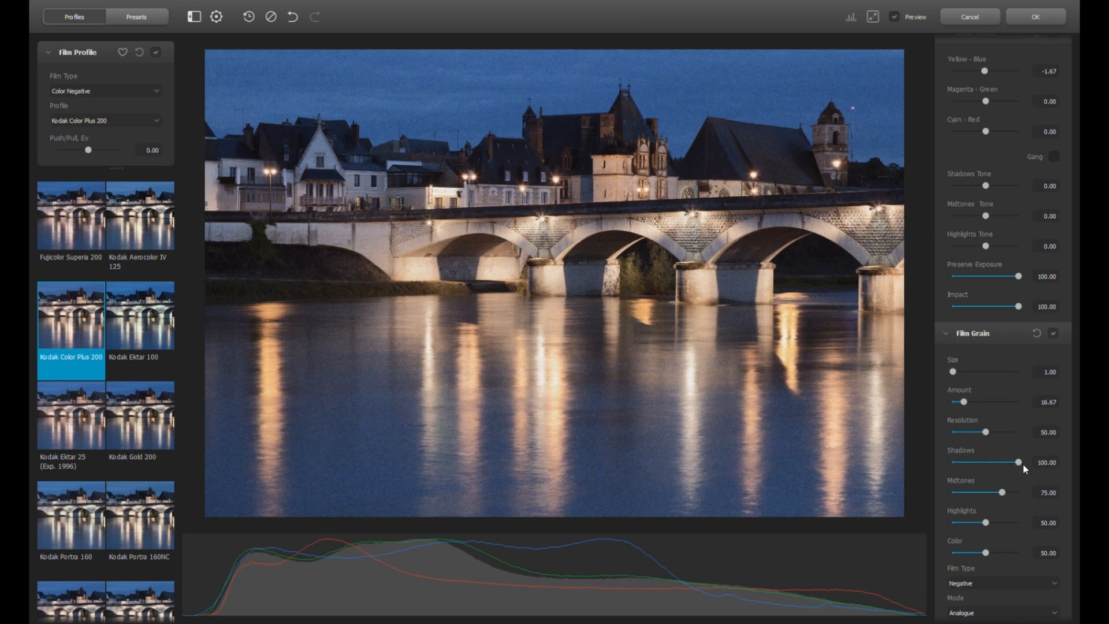
left_click_drag(1021, 464, 944, 469)
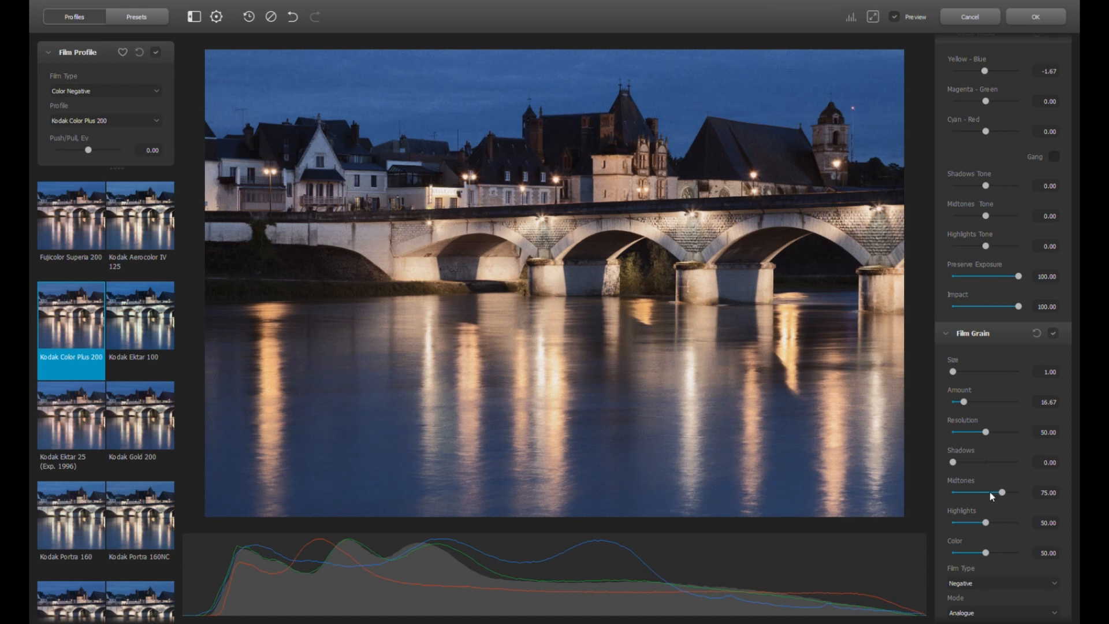
double_click(957, 465)
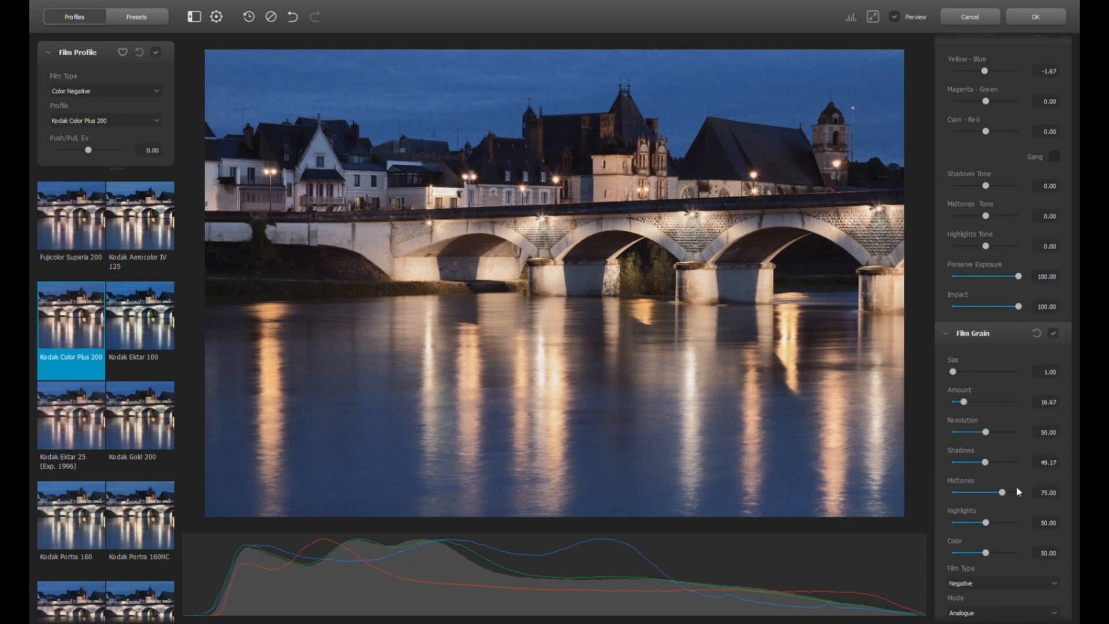
left_click_drag(1004, 493, 1020, 494)
left_click_drag(993, 490, 951, 493)
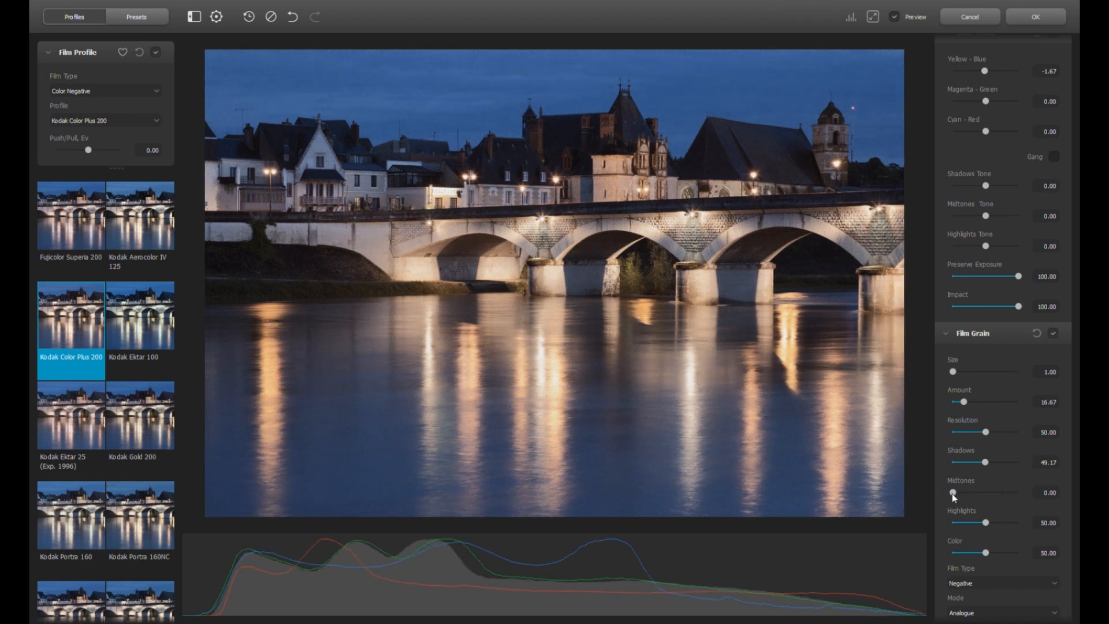
left_click_drag(952, 494, 997, 495)
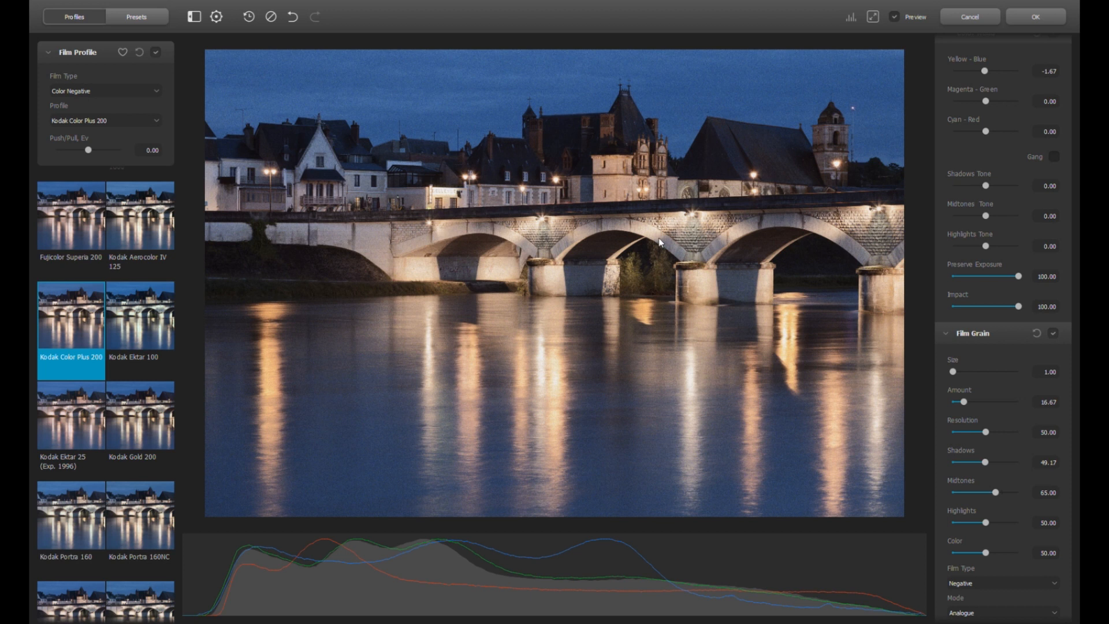
mouse_move(986, 523)
left_mouse_down()
mouse_move(1022, 523)
mouse_move(953, 523)
mouse_move(986, 523)
left_mouse_up()
Set midtone grain to 60.83 and the grain Amount to 13.33
left_click(992, 493)
left_click(992, 492)
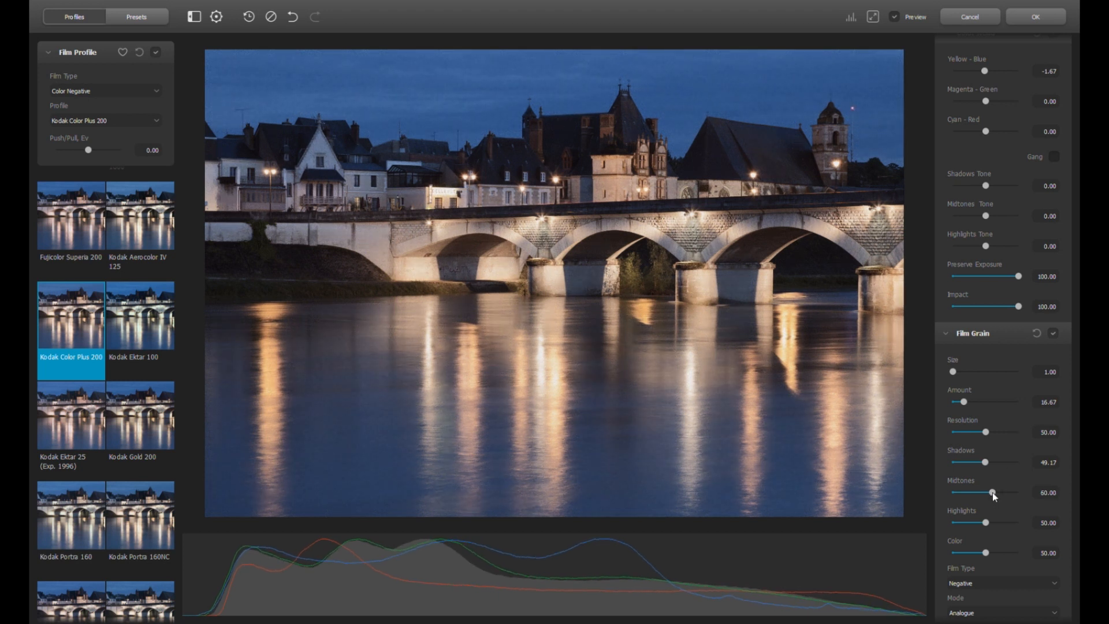
left_click(964, 402)
left_click(963, 402)
left_click(963, 403)
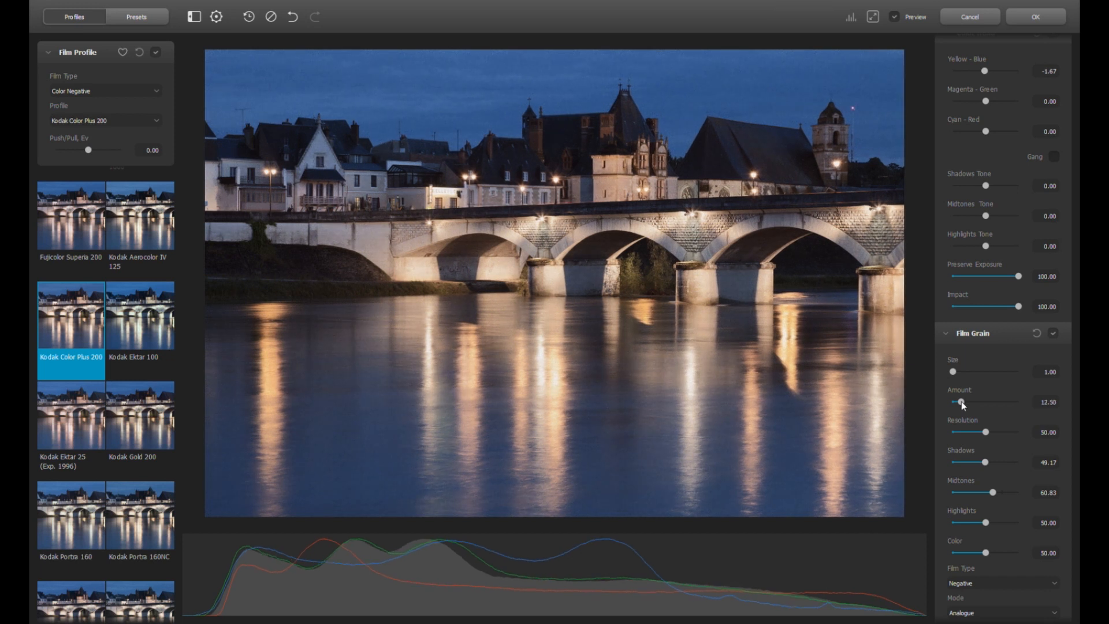
left_click(963, 402)
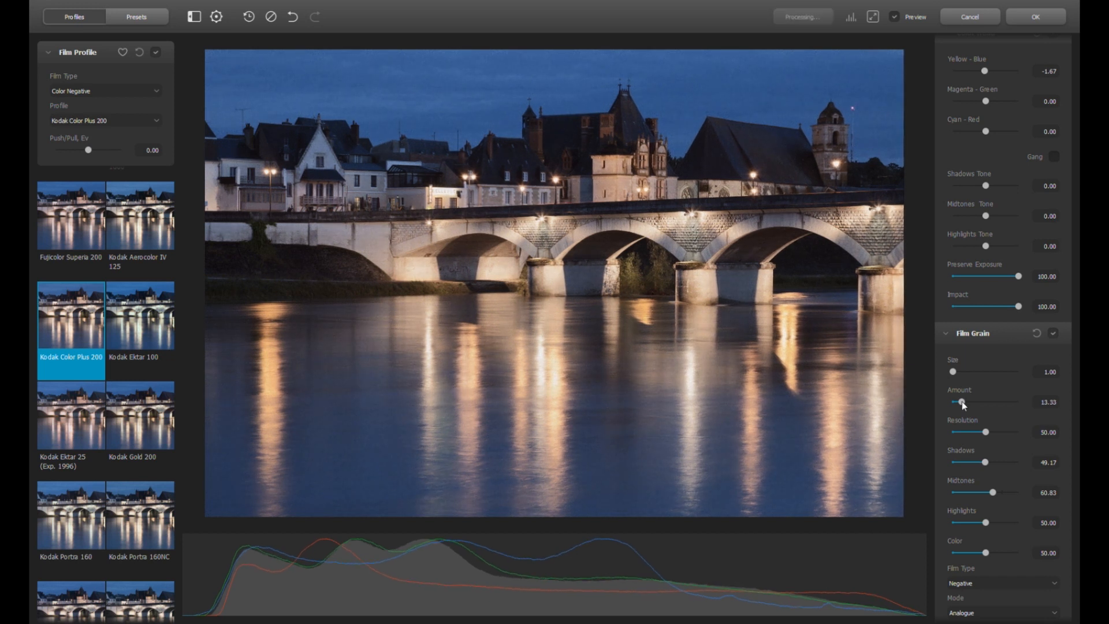
Set the grain Film Type to Negative, leaving the grain Mode on Analogue
scroll(1006, 532, "down", 3)
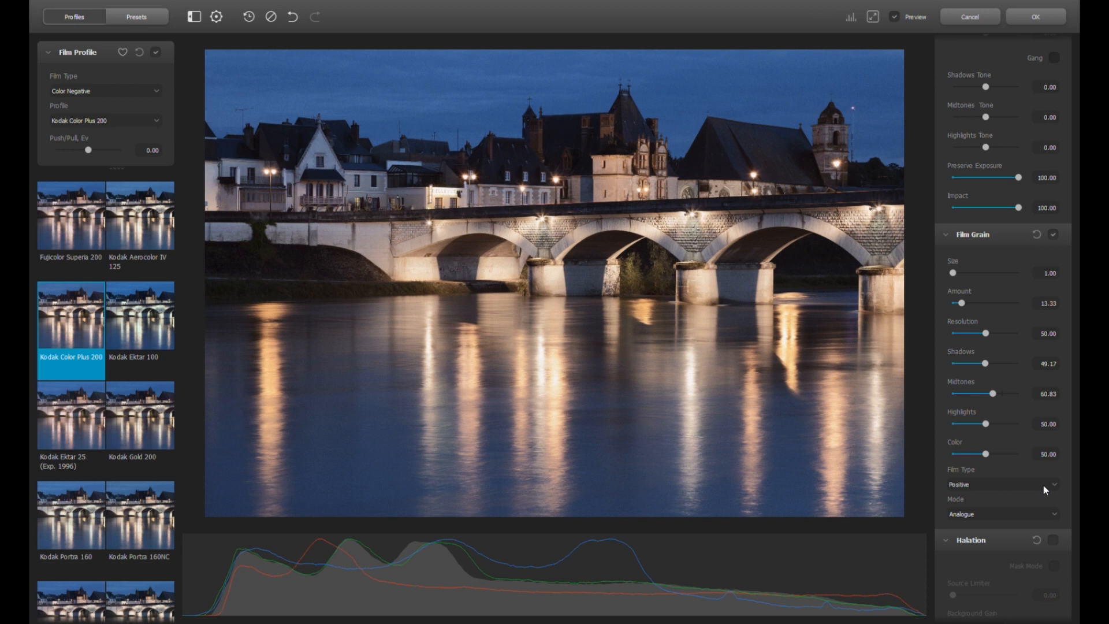
left_click(981, 495)
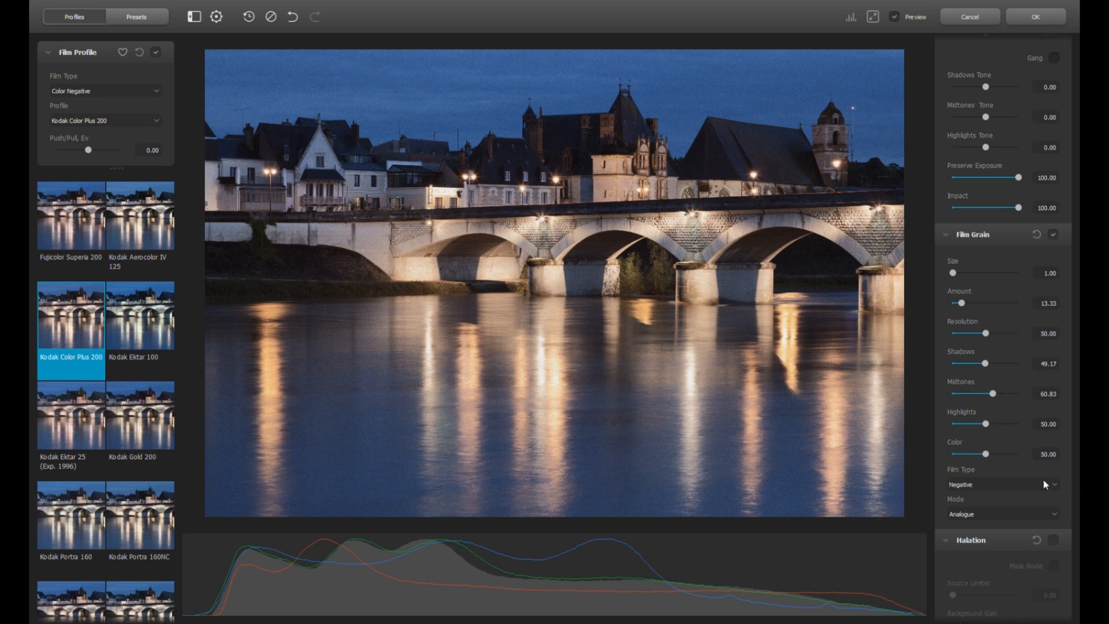
scroll(1025, 484, "down", 6)
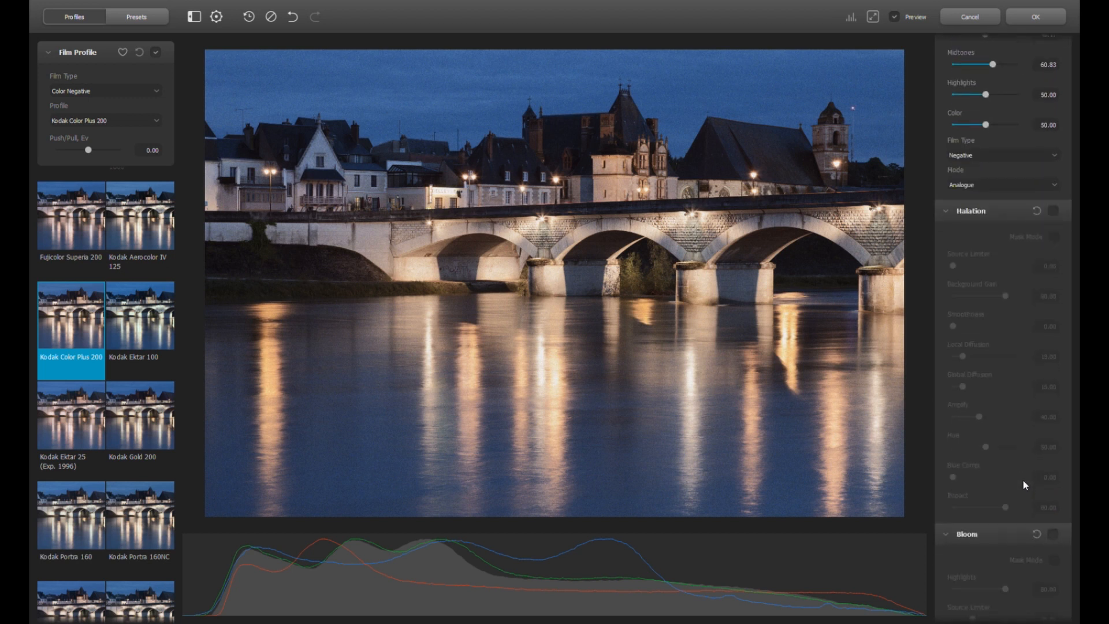
scroll(1024, 480, "down", 1)
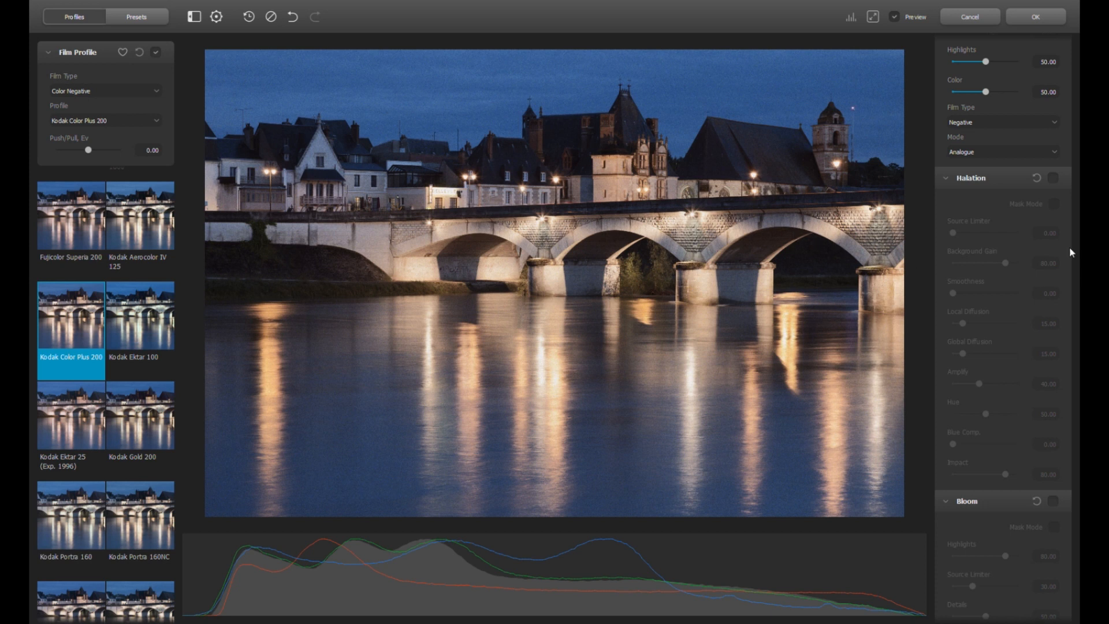
Enable Halation and compare the photo with it on and off
left_click(1054, 179)
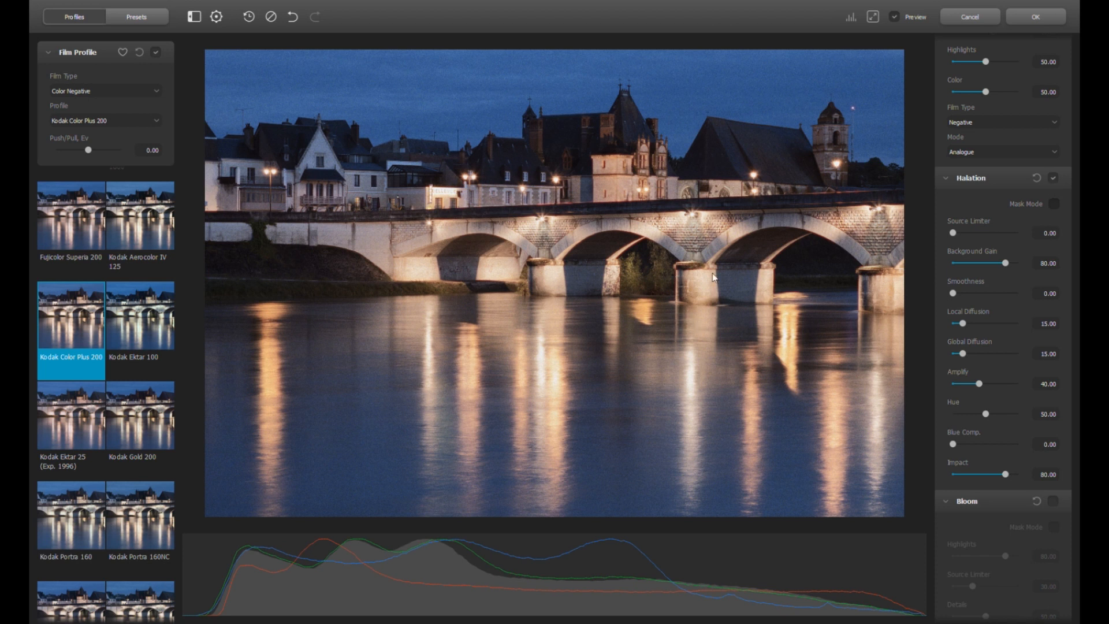
left_click(1055, 179)
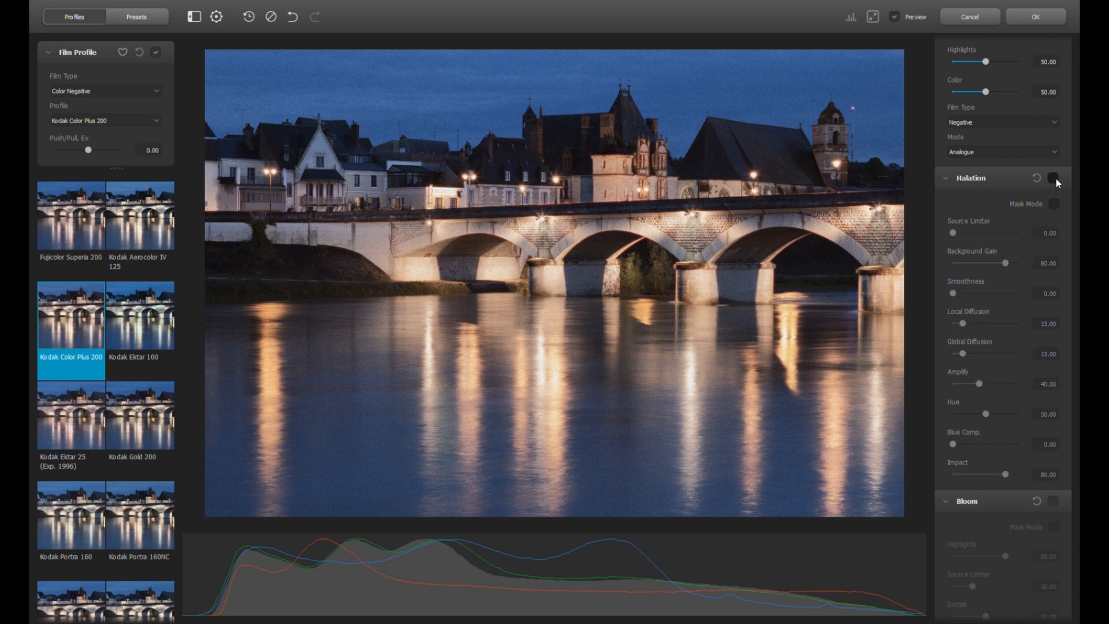
left_click(1056, 178)
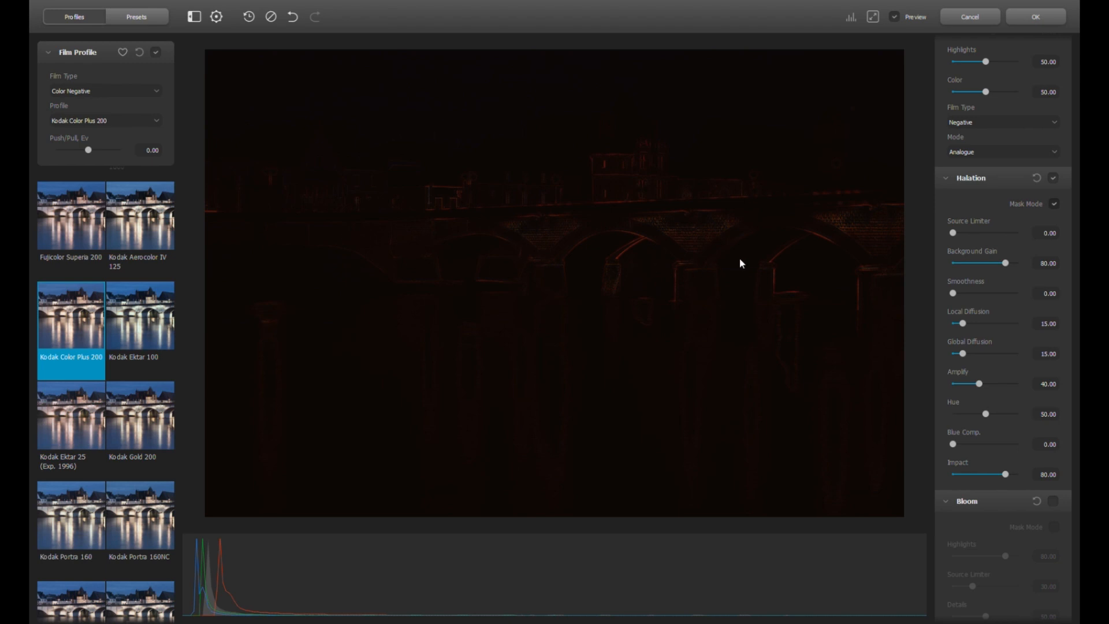
Inspect the halation mask and lower Halation Amplify to 29.17, returning to the normal photo
left_click_drag(979, 383, 1031, 382)
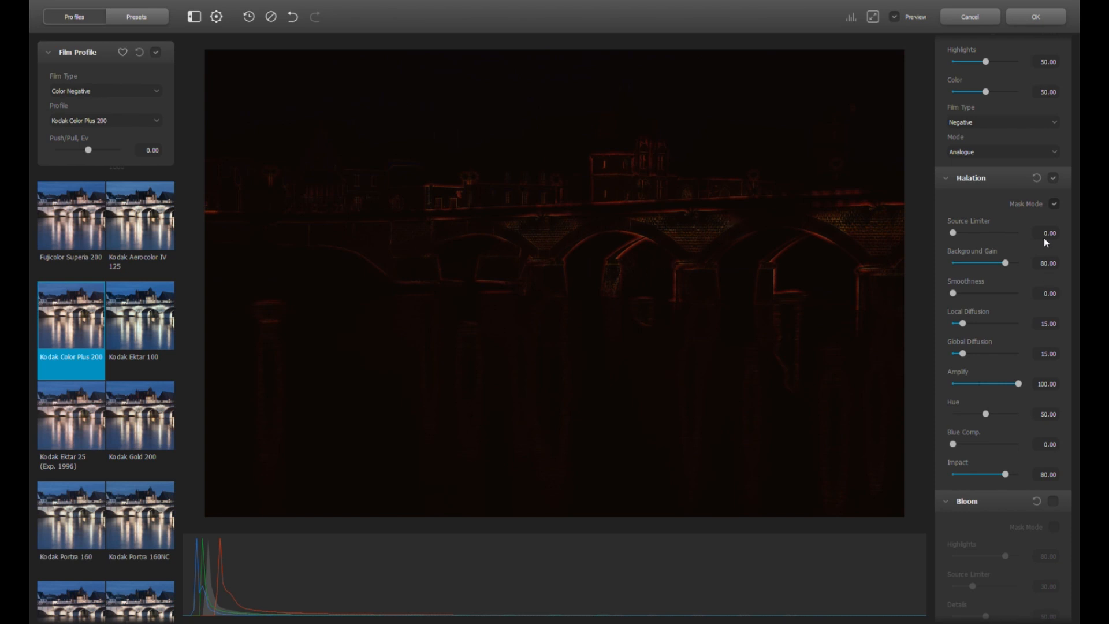
left_click(1057, 205)
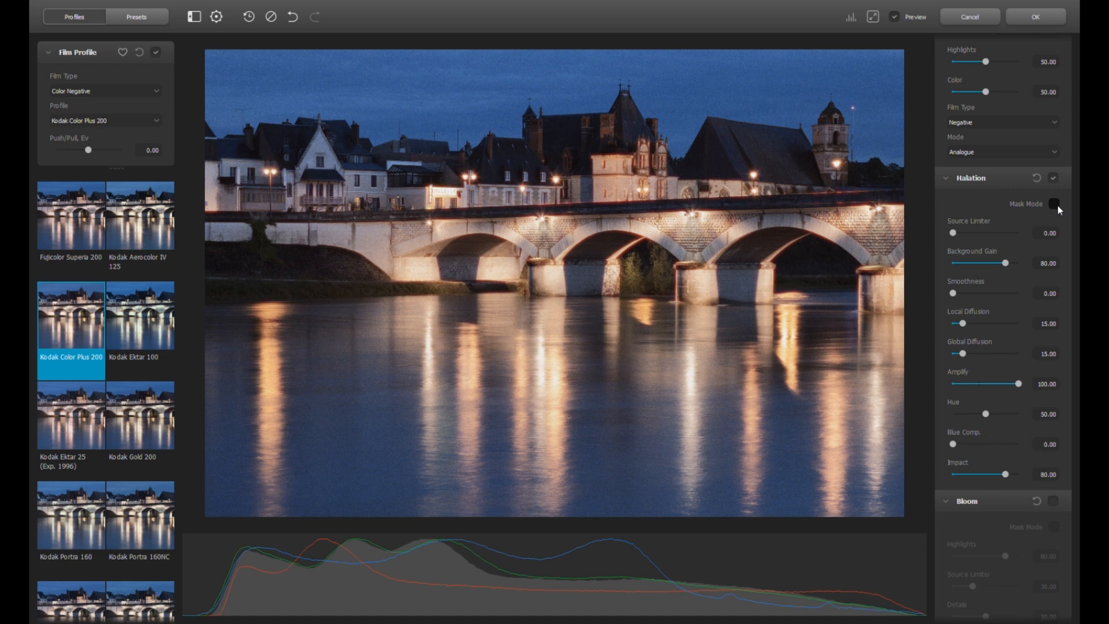
left_click(1055, 204)
double_click(1019, 387)
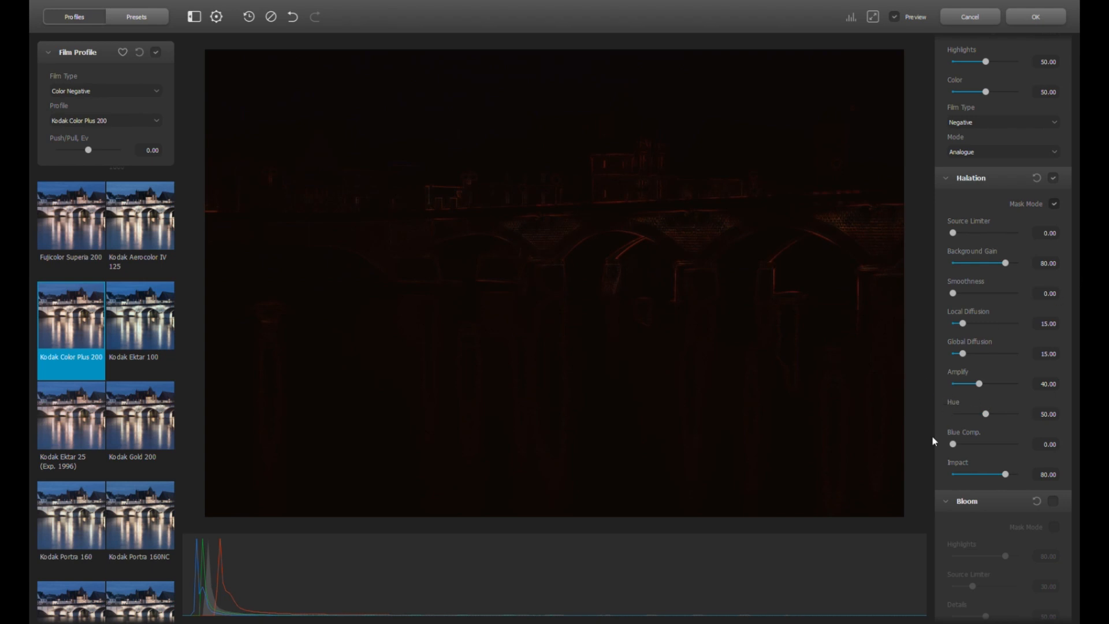
left_click_drag(979, 384, 973, 387)
left_click(1053, 204)
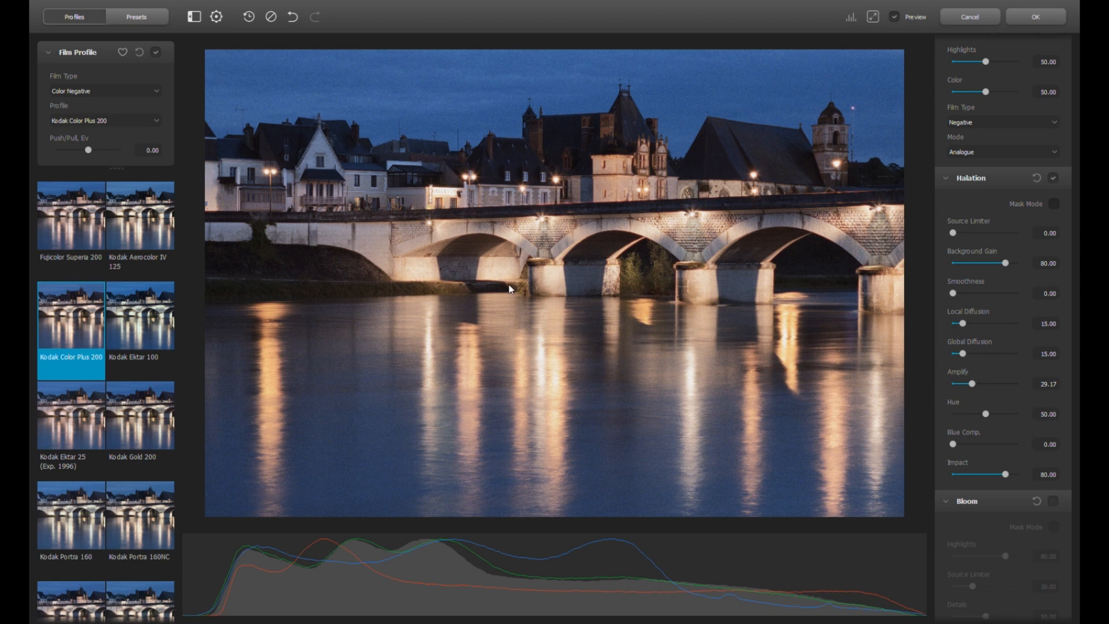
Enable Bloom and compare the photo with it on and off
scroll(1047, 429, "down", 3)
scroll(1043, 462, "down", 2)
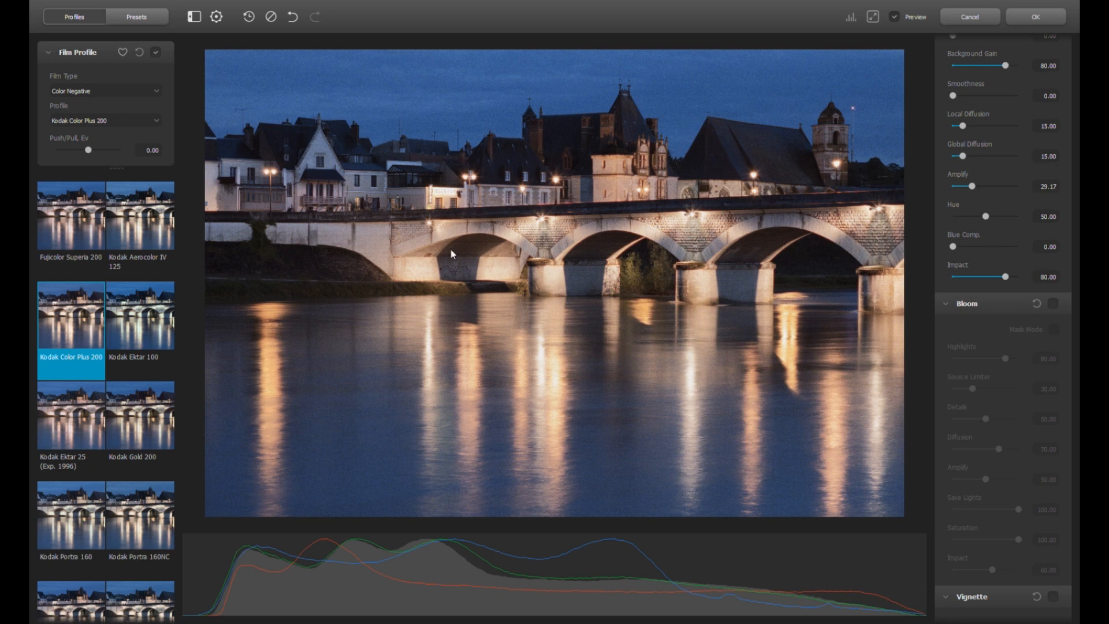
left_click(1054, 305)
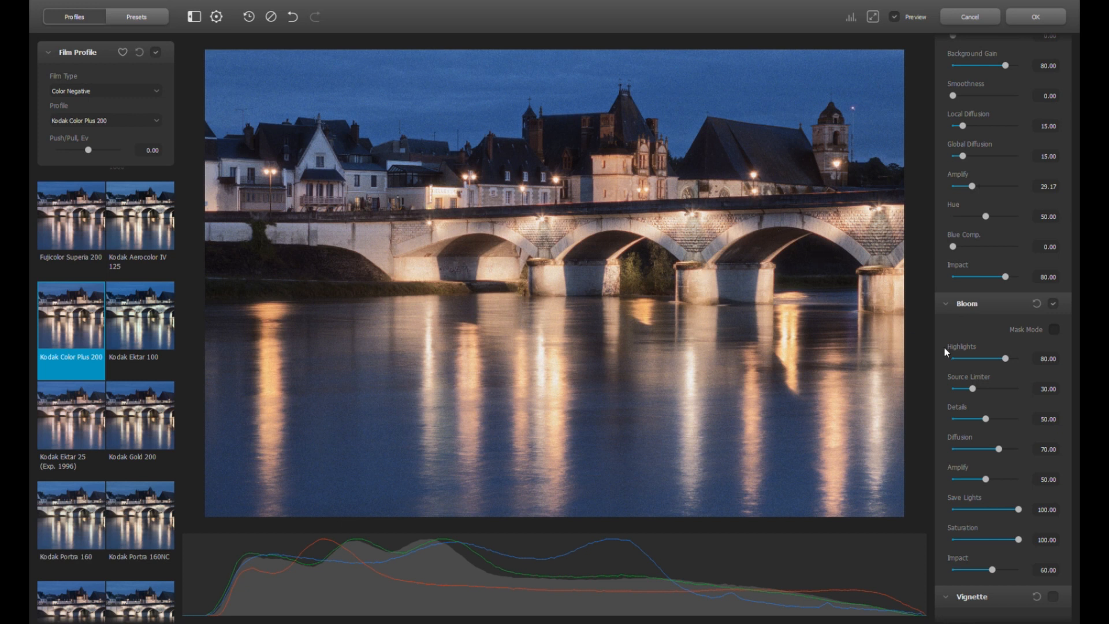
left_click(1055, 304)
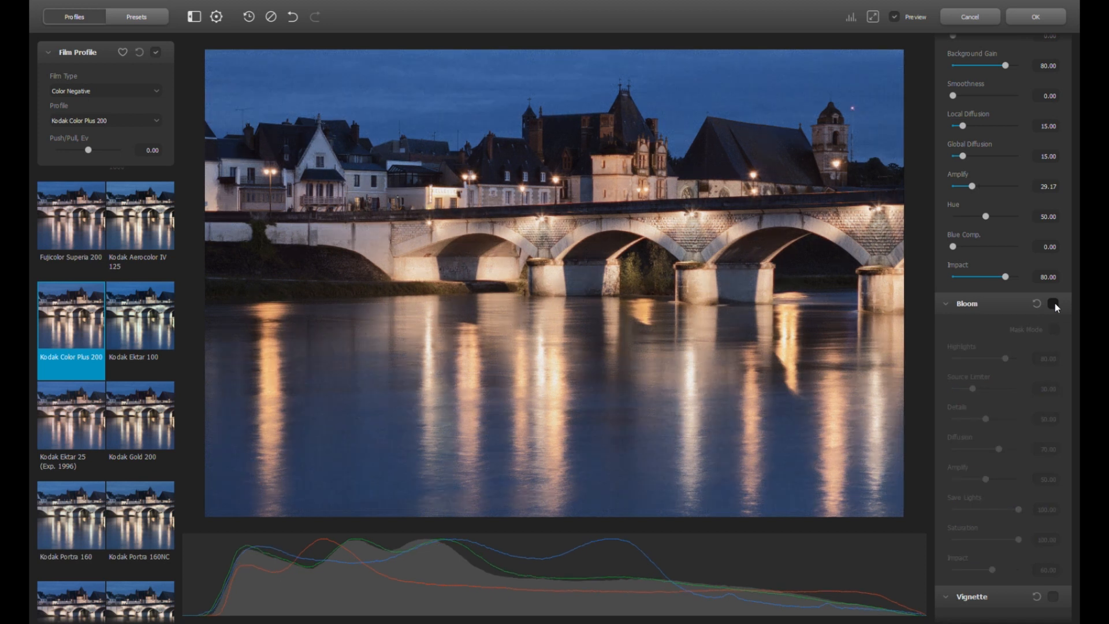
left_click(1054, 304)
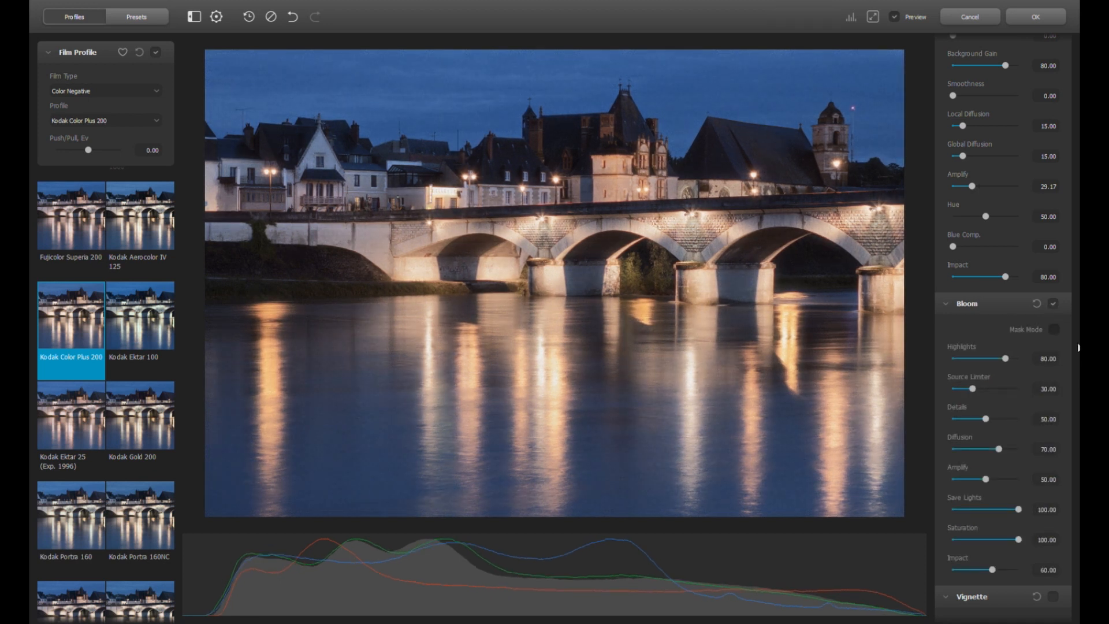
Check the bloom mask and set Bloom Amplify to 29.17, ending on the normal photo
left_click(1055, 329)
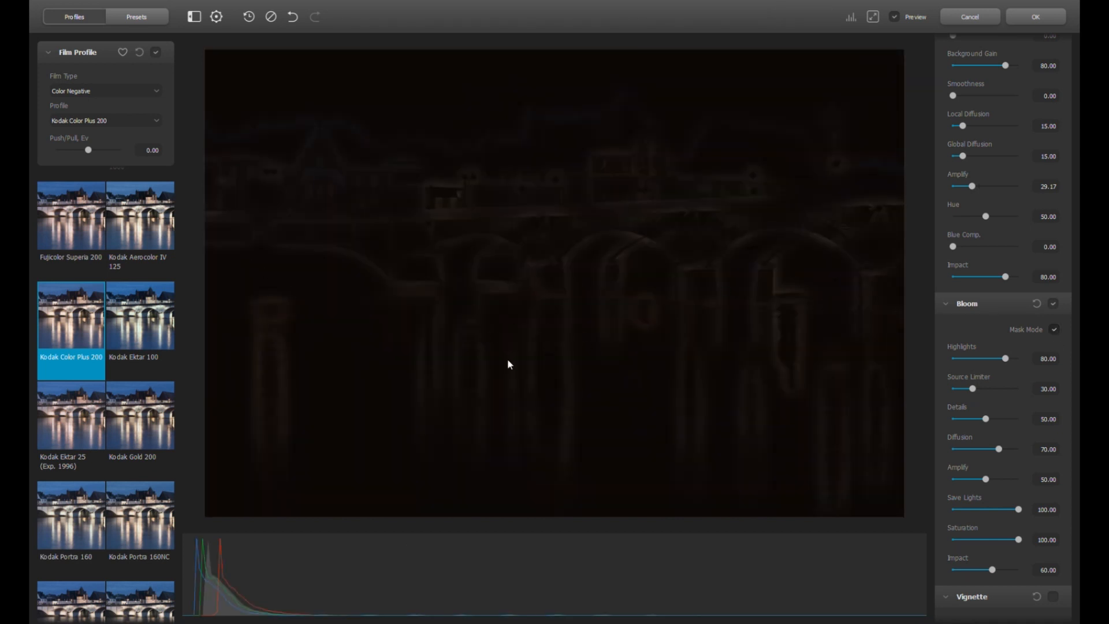
left_click_drag(986, 479, 1045, 476)
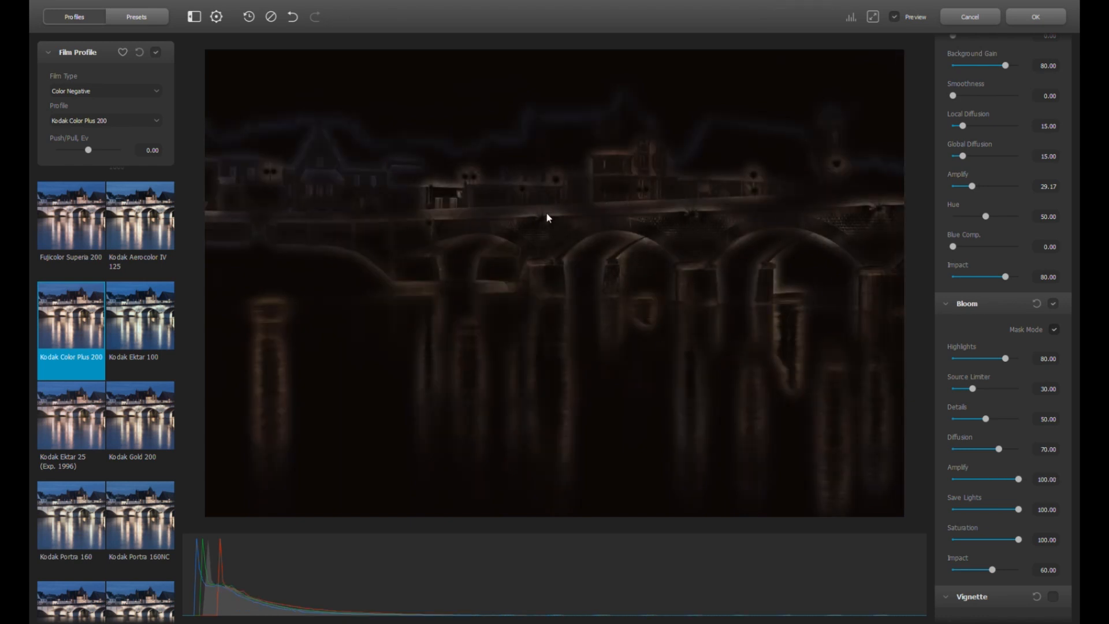
left_click(1054, 330)
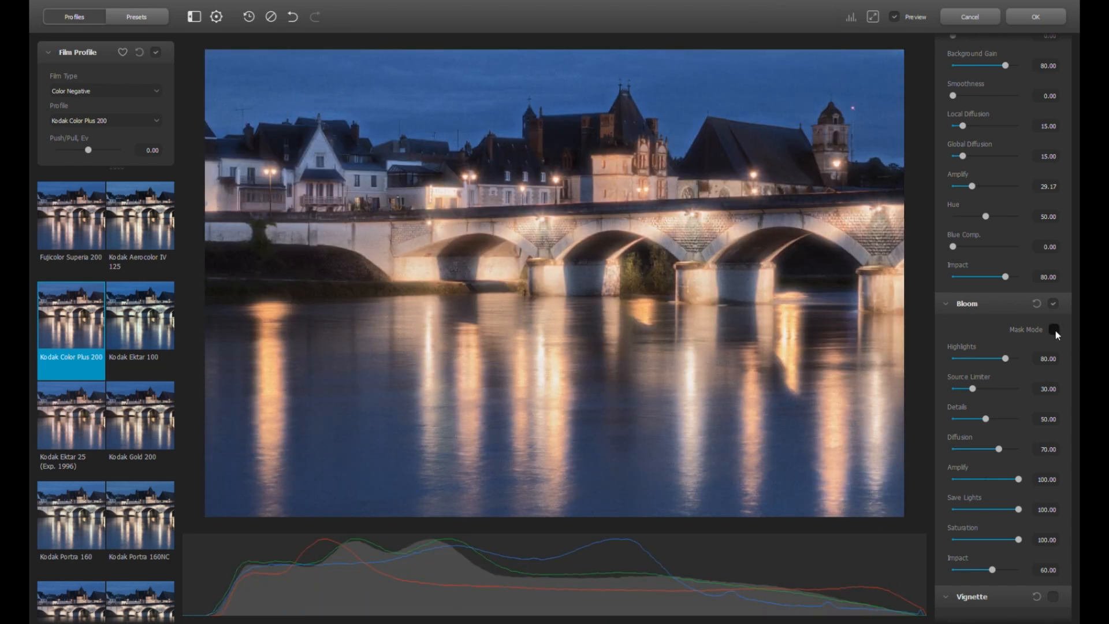
left_click(1054, 304)
left_click(1053, 304)
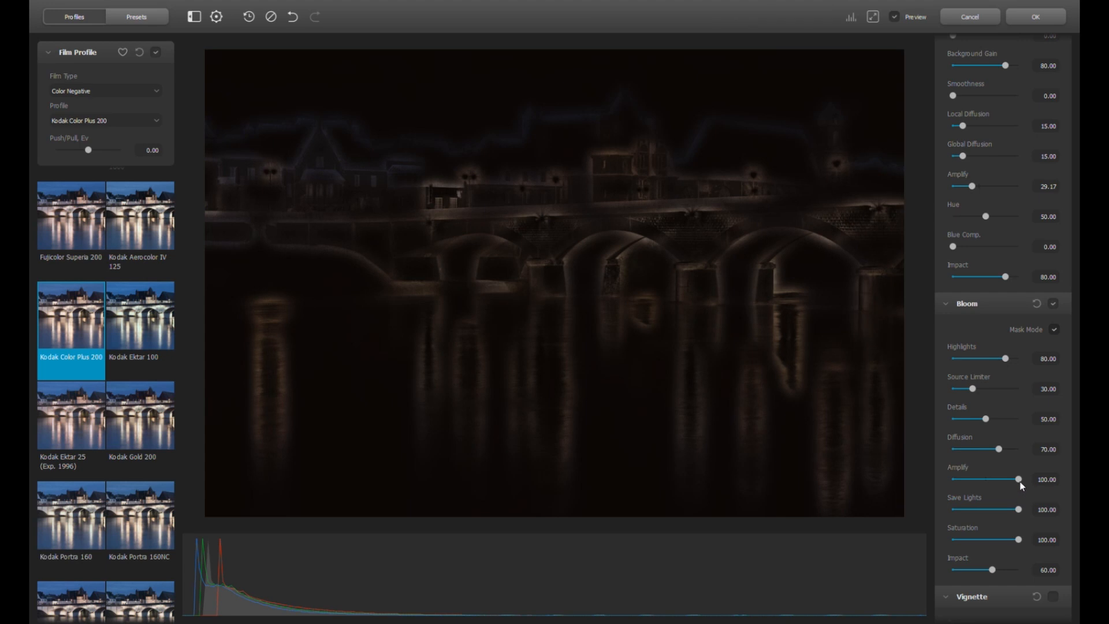
left_click_drag(1020, 480, 972, 481)
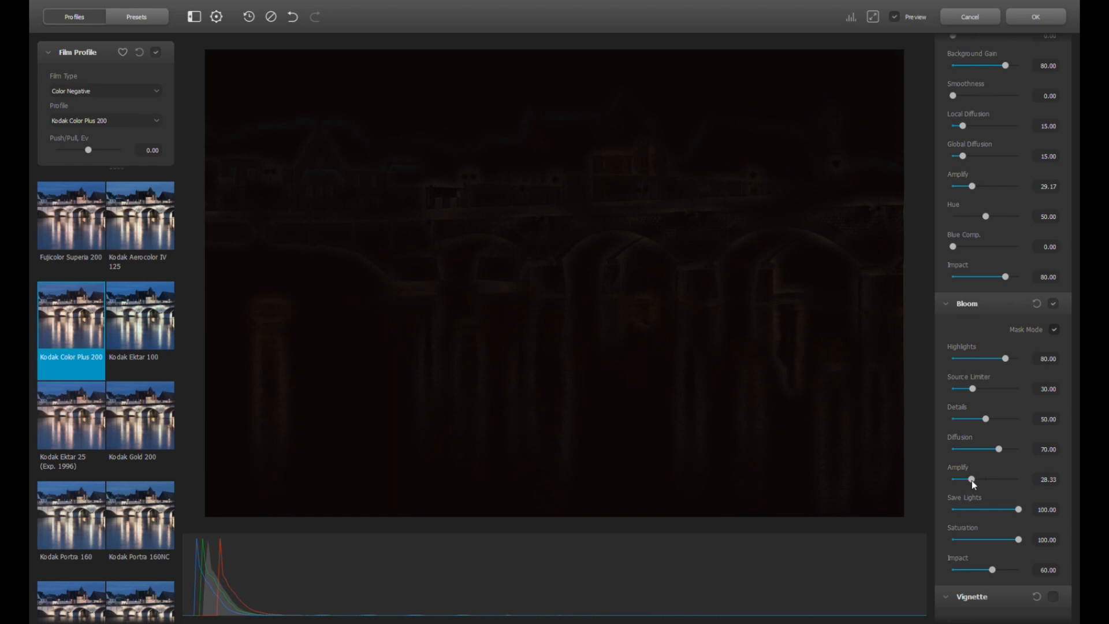
left_click(1055, 330)
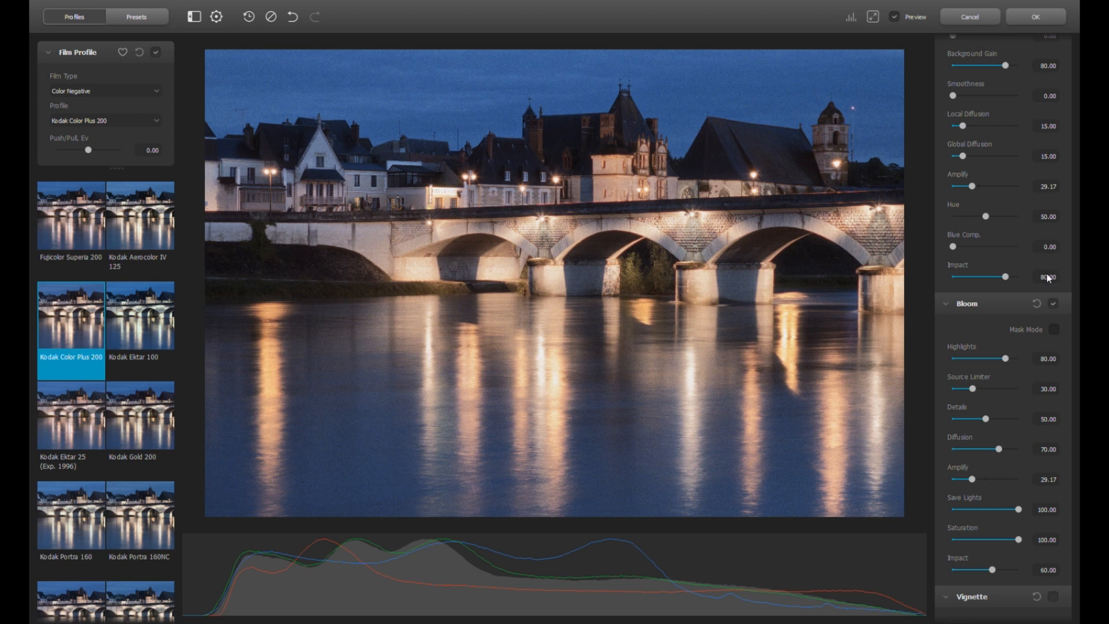
Lower Halation Amplify to 24.17, try then remove a vignette, and compare with the original photo
left_click_drag(973, 186, 969, 188)
left_click(1054, 597)
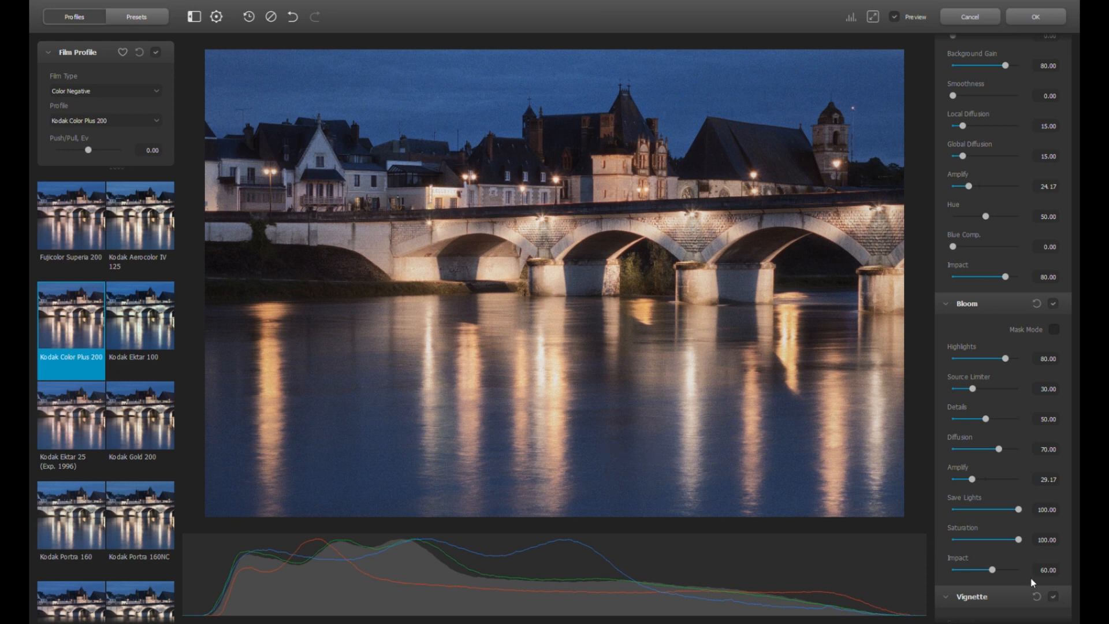
left_click(1053, 597)
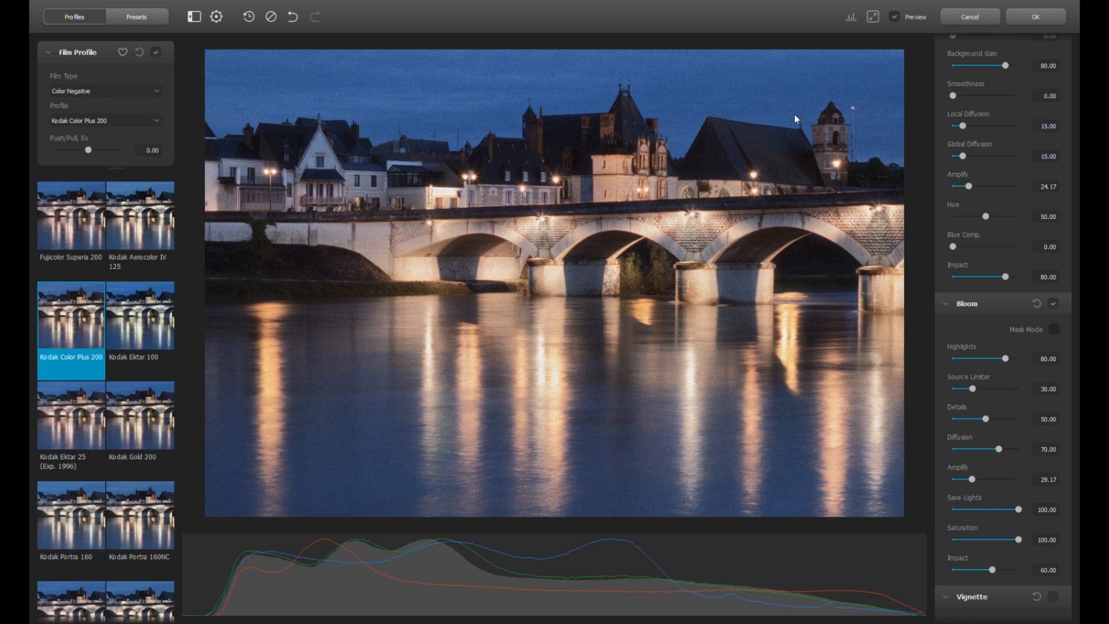
left_click(895, 17)
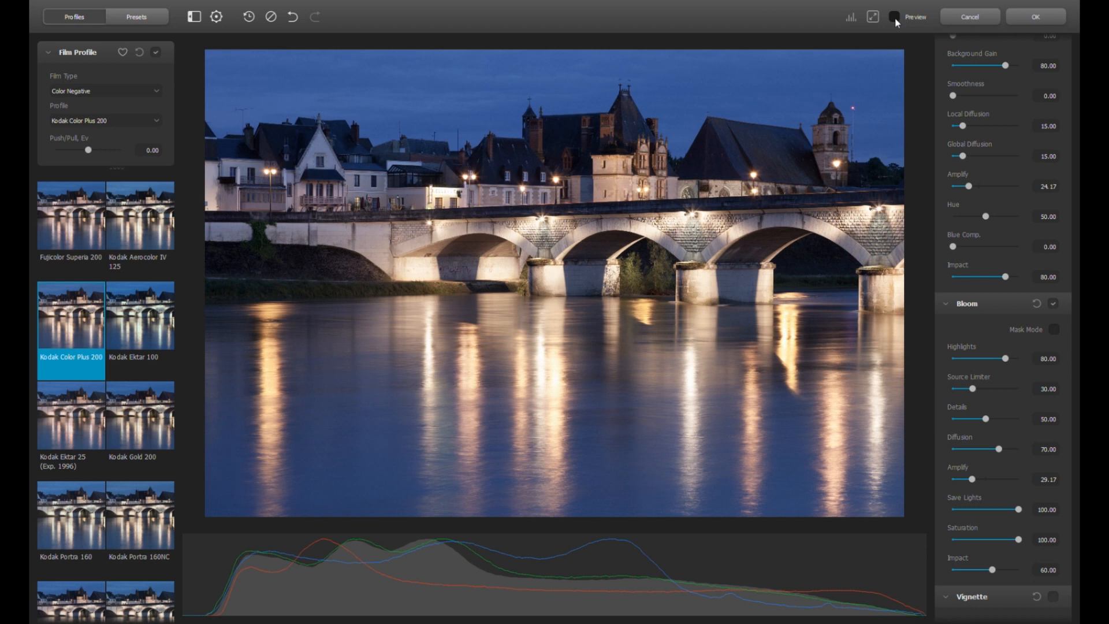
left_click(894, 18)
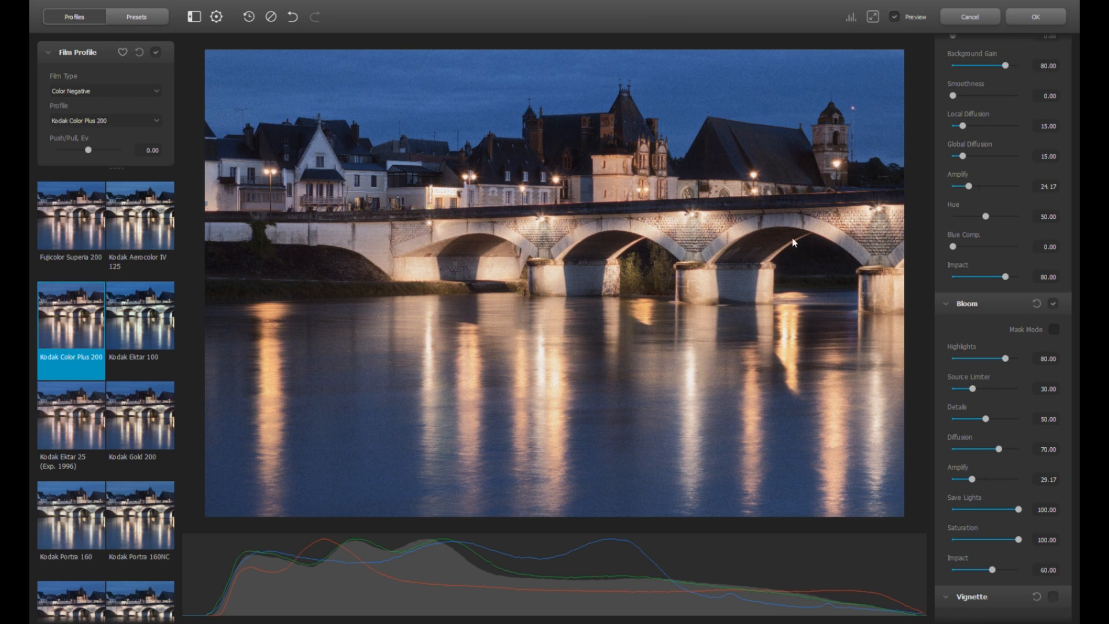